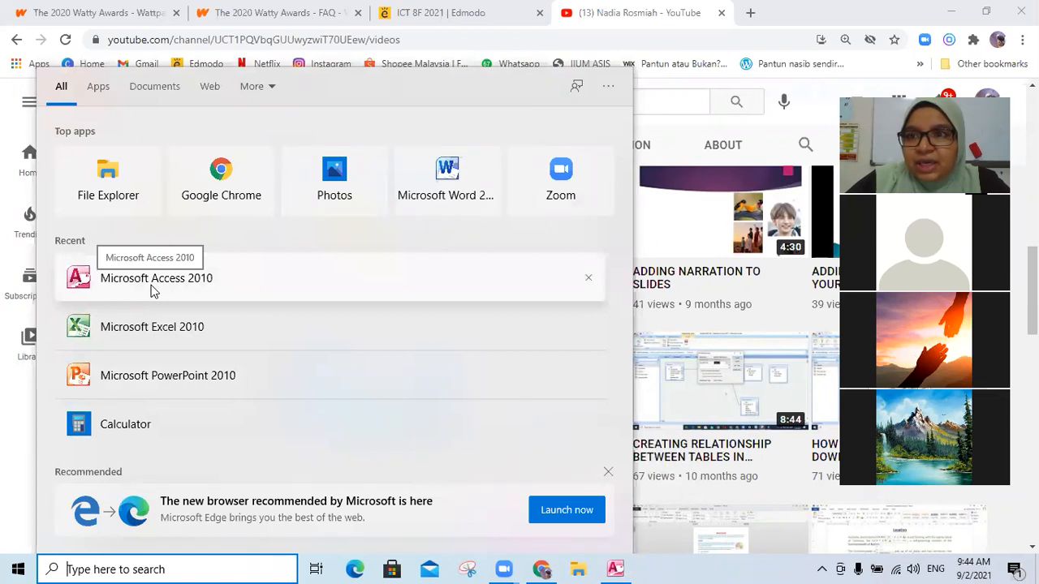
- Open Microsoft Access, create a blank database, and close the program again
{"action": "left_click", "coordinate": [619, 567]}
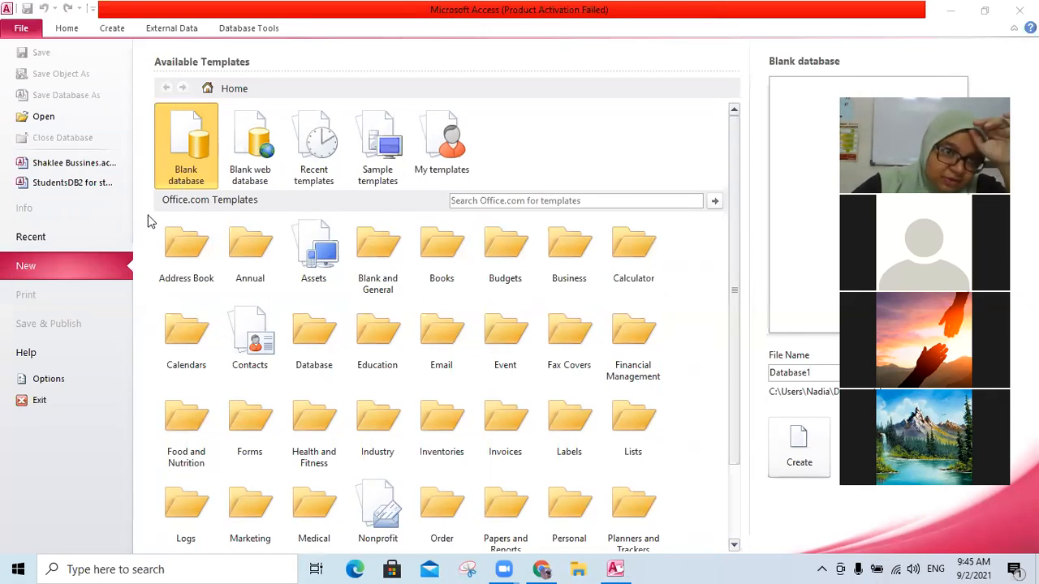
{"action": "left_click", "coordinate": [202, 152]}
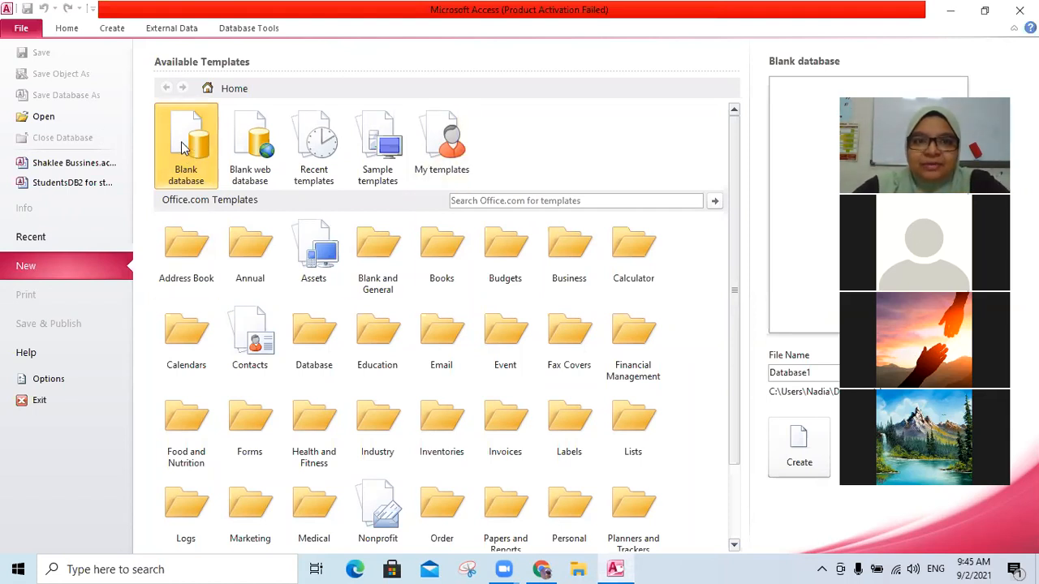
{"action": "double_click", "coordinate": [182, 148]}
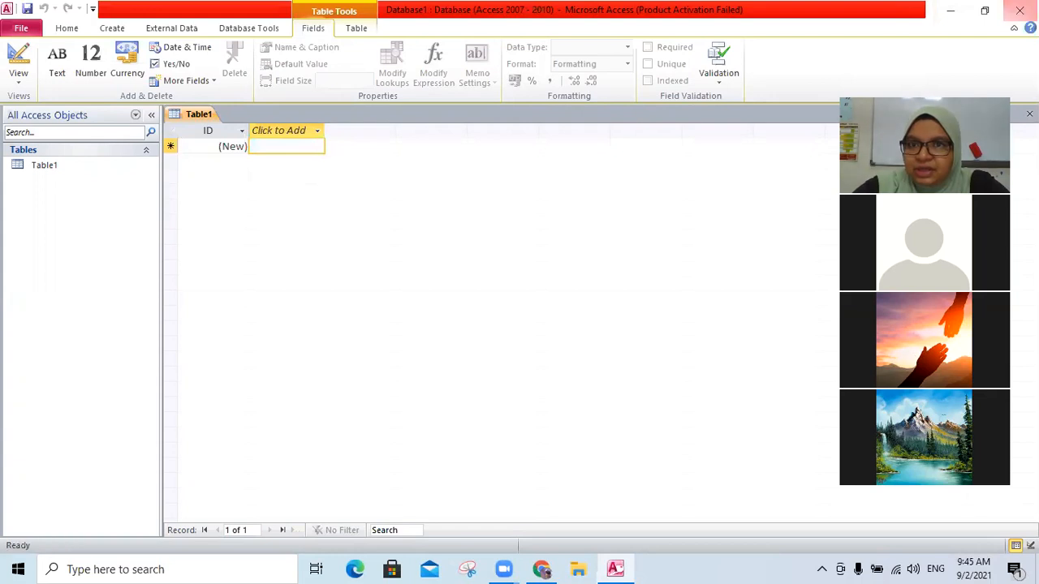
{"action": "left_click", "coordinate": [1019, 10]}
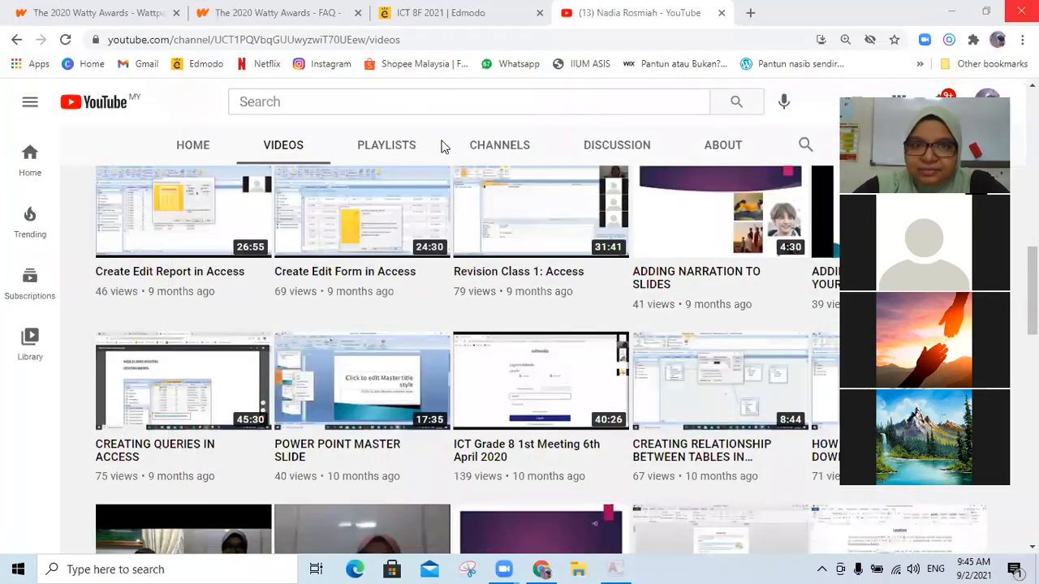
- Relaunch Microsoft Access 2010 and close the Office activation wizard
{"action": "left_click", "coordinate": [83, 568]}
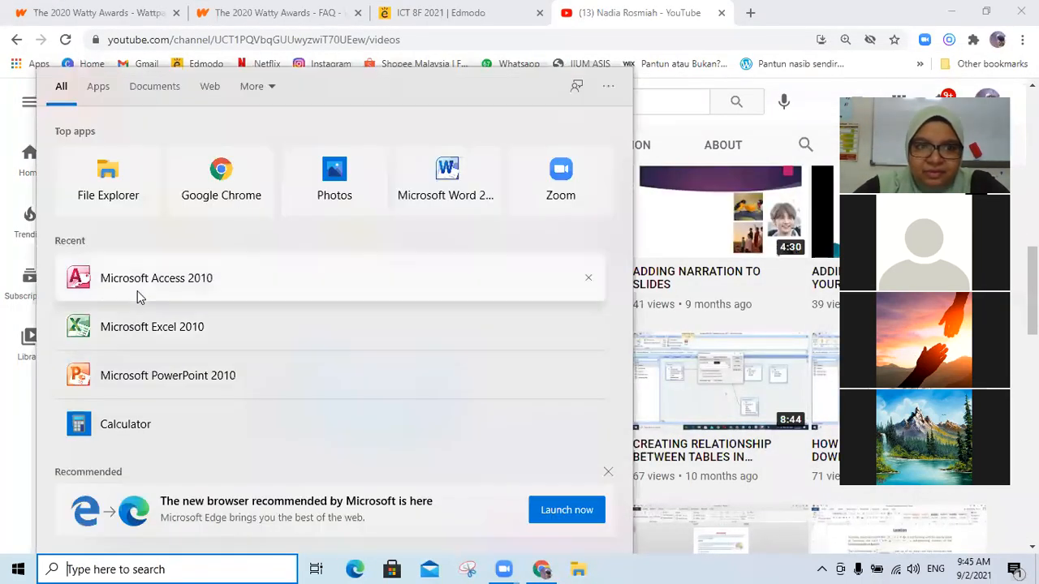
{"action": "left_click", "coordinate": [138, 297]}
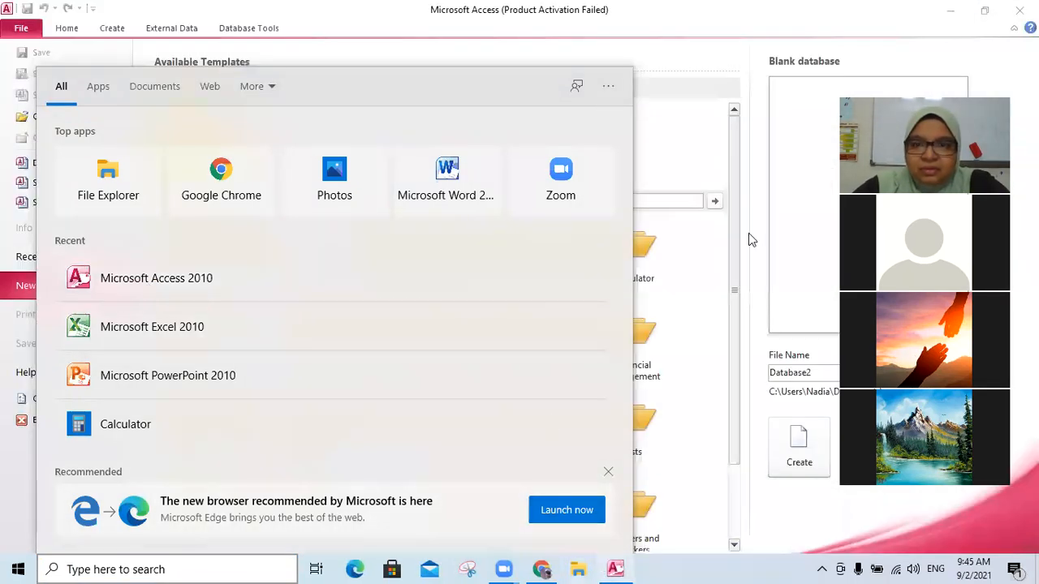
{"action": "left_click", "coordinate": [764, 73]}
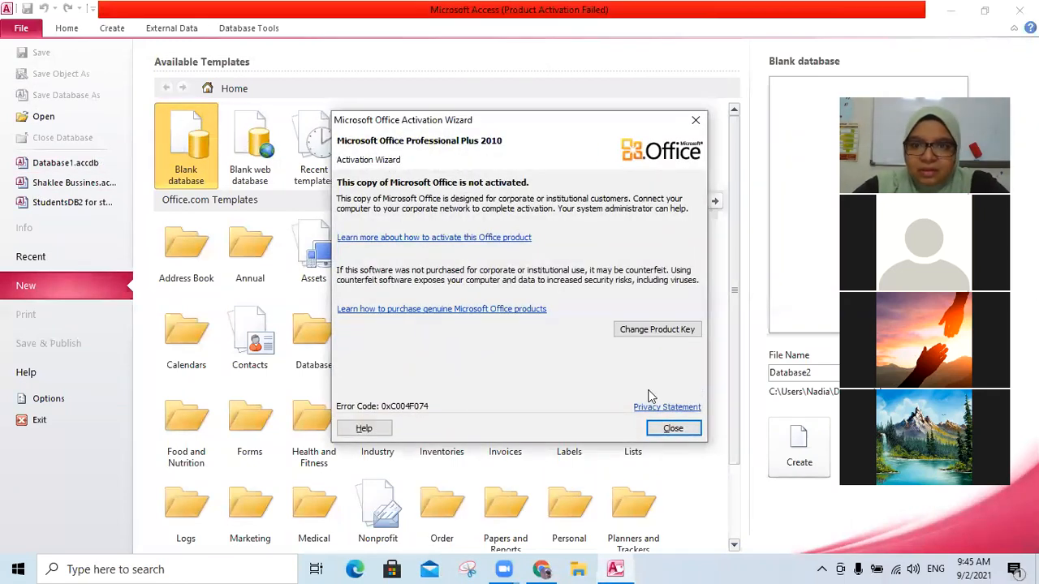
{"action": "left_click", "coordinate": [673, 429]}
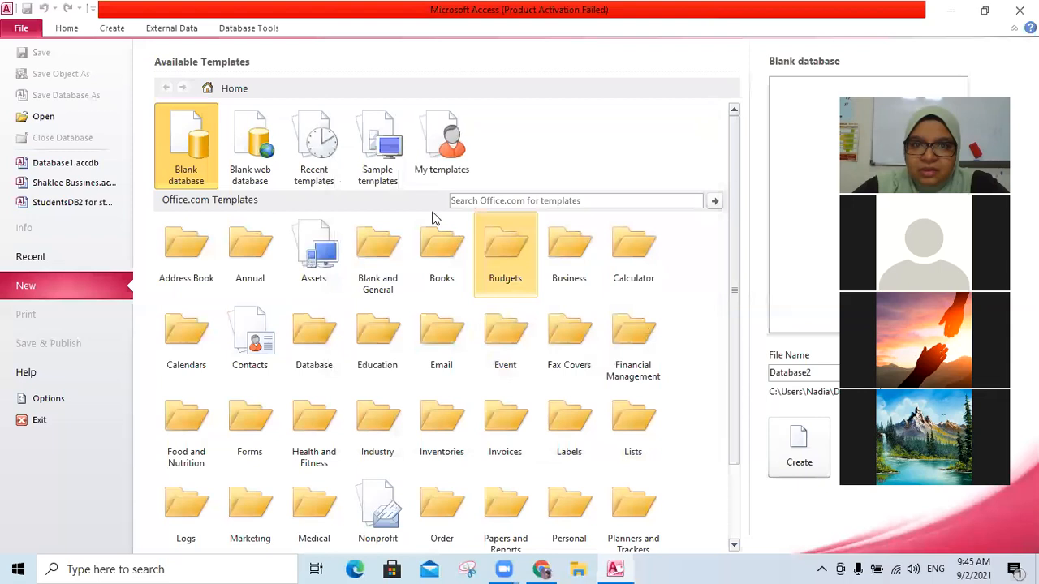
- Create a new blank database
{"action": "left_click", "coordinate": [203, 128]}
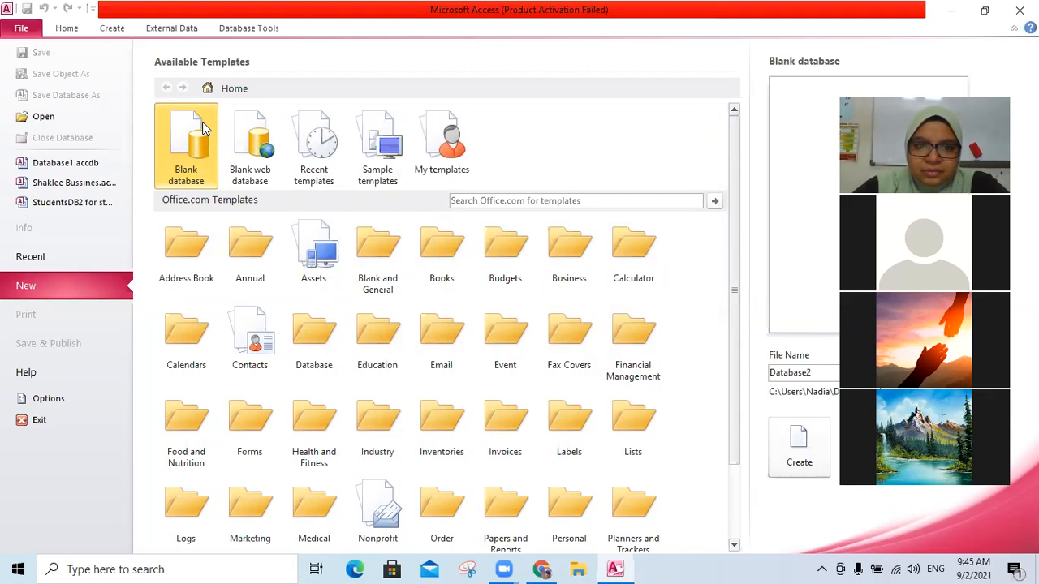
{"action": "double_click", "coordinate": [203, 125]}
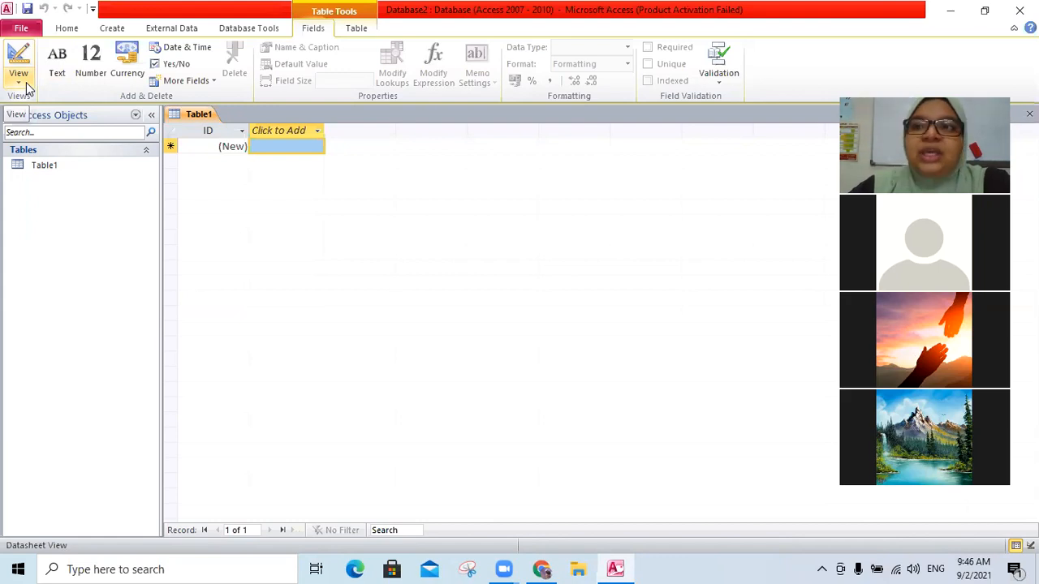
- Switch Table1 to Design View, saving the table as Student_Tbl
{"action": "left_click", "coordinate": [18, 81]}
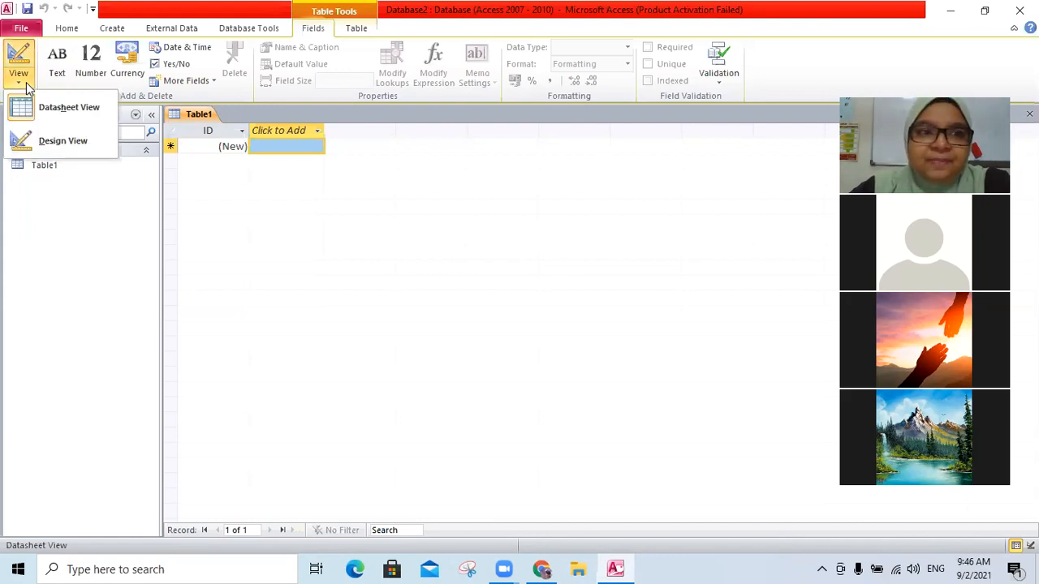
{"action": "left_click", "coordinate": [309, 243]}
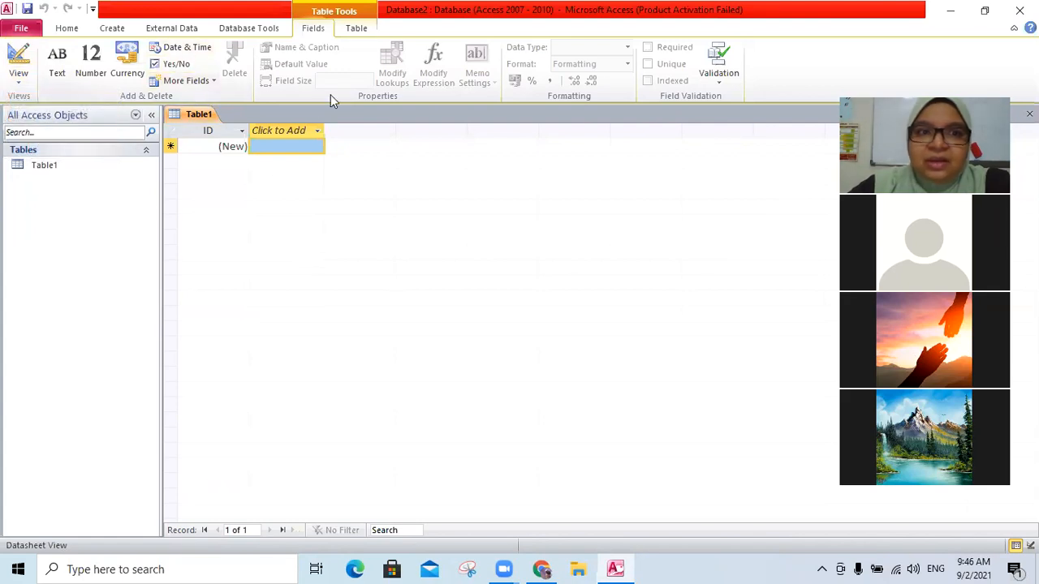
{"action": "left_click", "coordinate": [18, 81]}
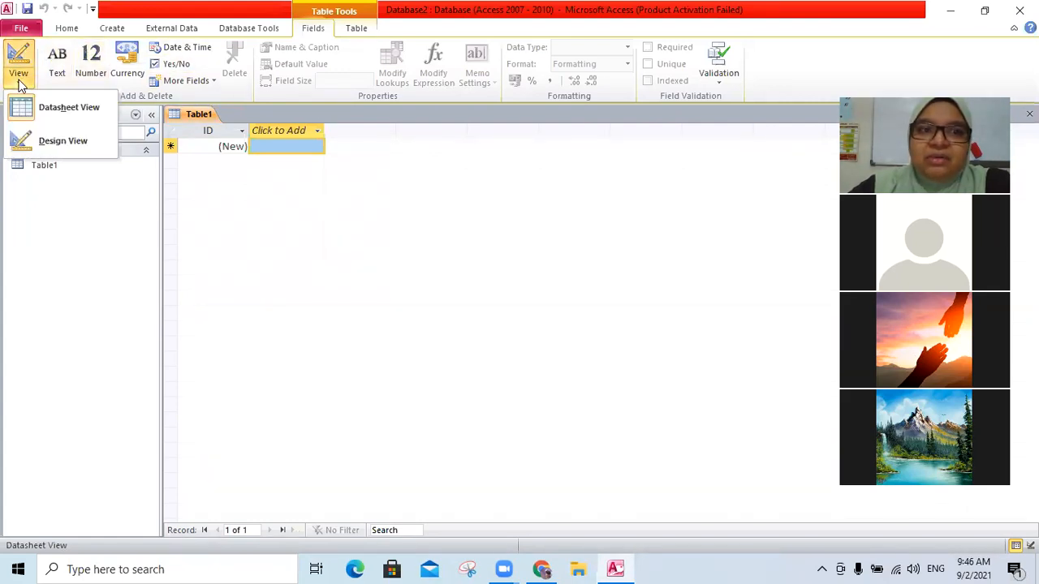
{"action": "left_click", "coordinate": [63, 141]}
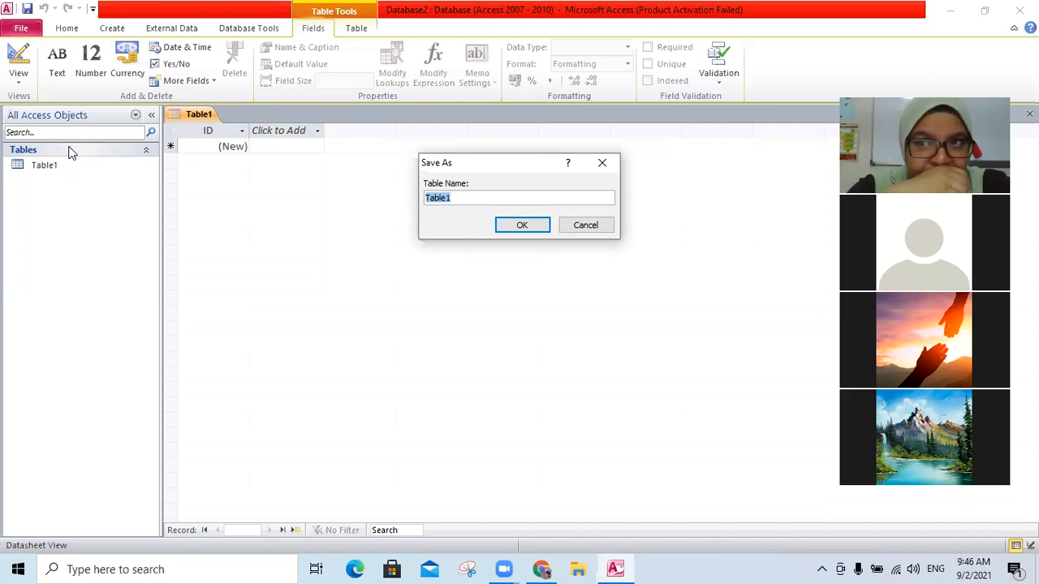
{"action": "type", "text": "Studrnts"}
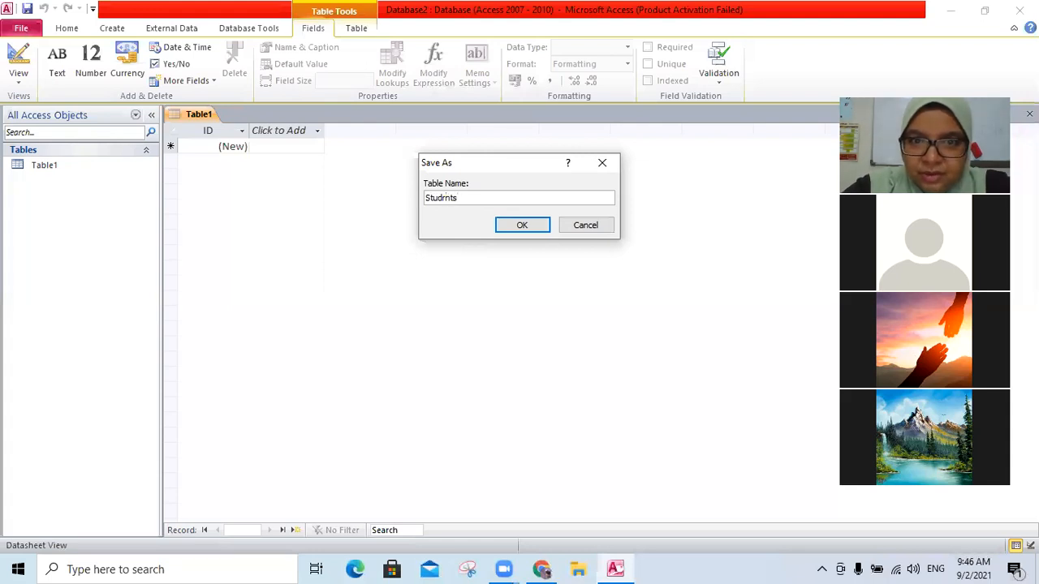
{"action": "key", "text": "BackSpace"}
{"action": "key", "text": "BackSpace"}
{"action": "key", "text": "BackSpace"}
{"action": "key", "text": "BackSpace"}
{"action": "key", "text": "BackSpace"}
{"action": "type", "text": "dent_Tbl"}
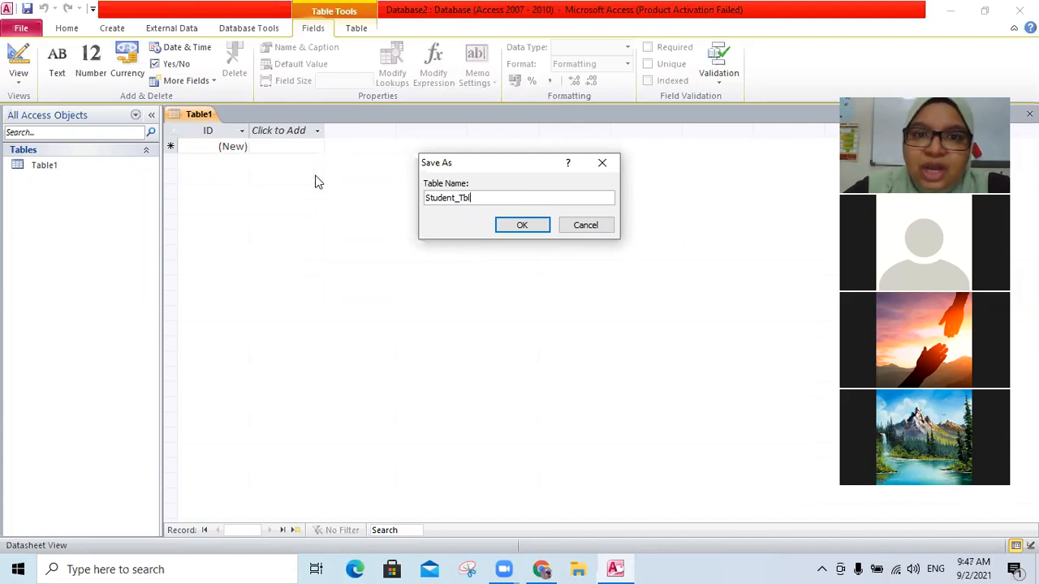
{"action": "left_click", "coordinate": [522, 227]}
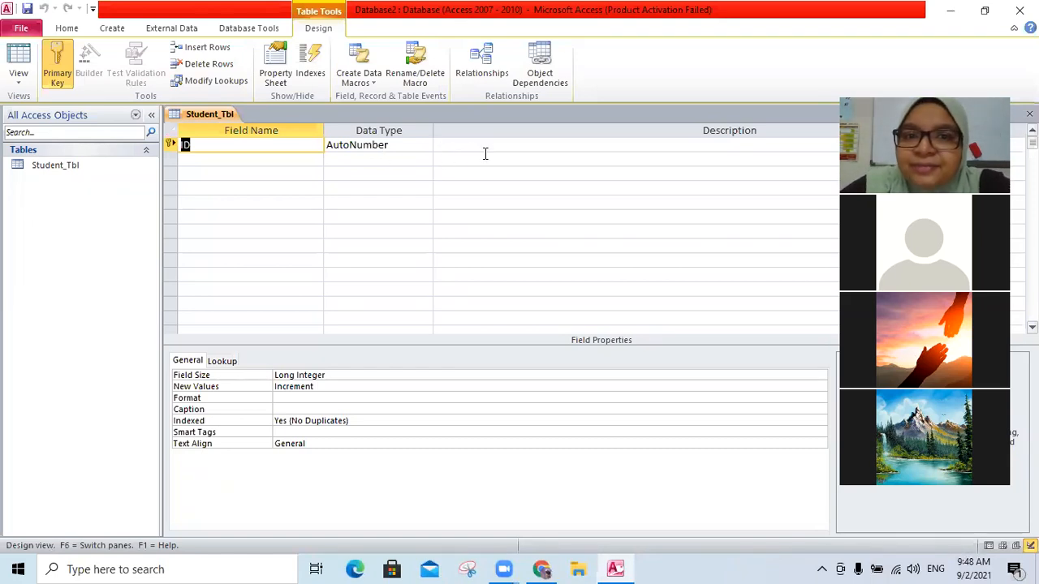
- Rename the ID primary key field to Student ID
{"action": "left_click", "coordinate": [544, 114]}
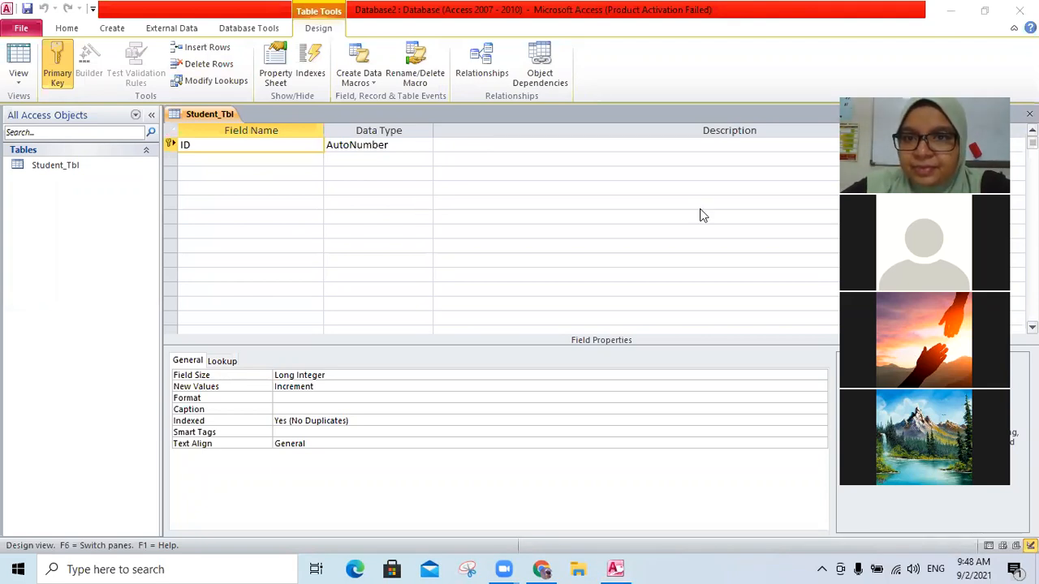
{"action": "left_click", "coordinate": [214, 161]}
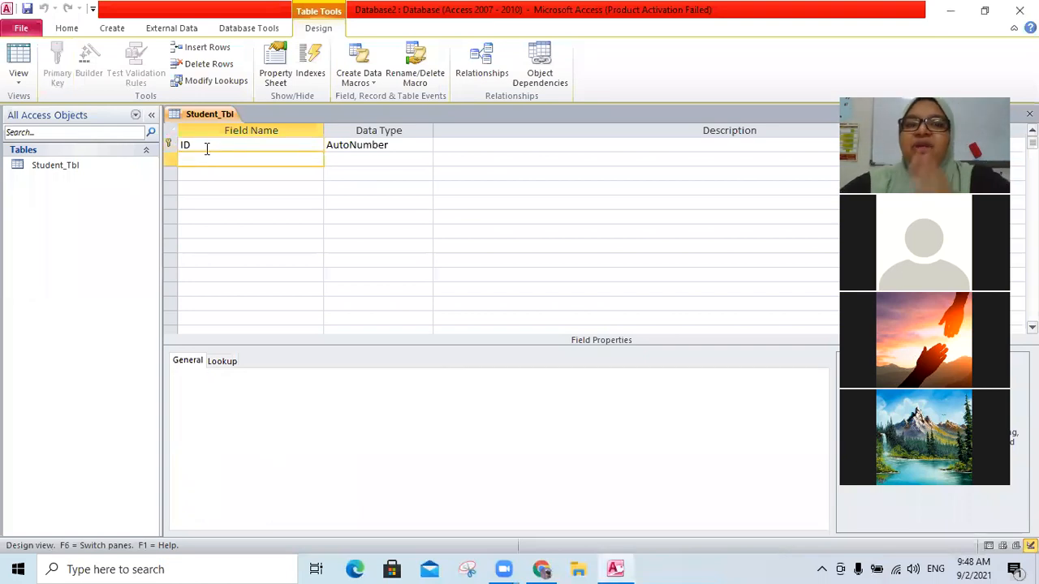
{"action": "left_click", "coordinate": [204, 146]}
{"action": "key", "text": "BackSpace"}
{"action": "key", "text": "BackSpace"}
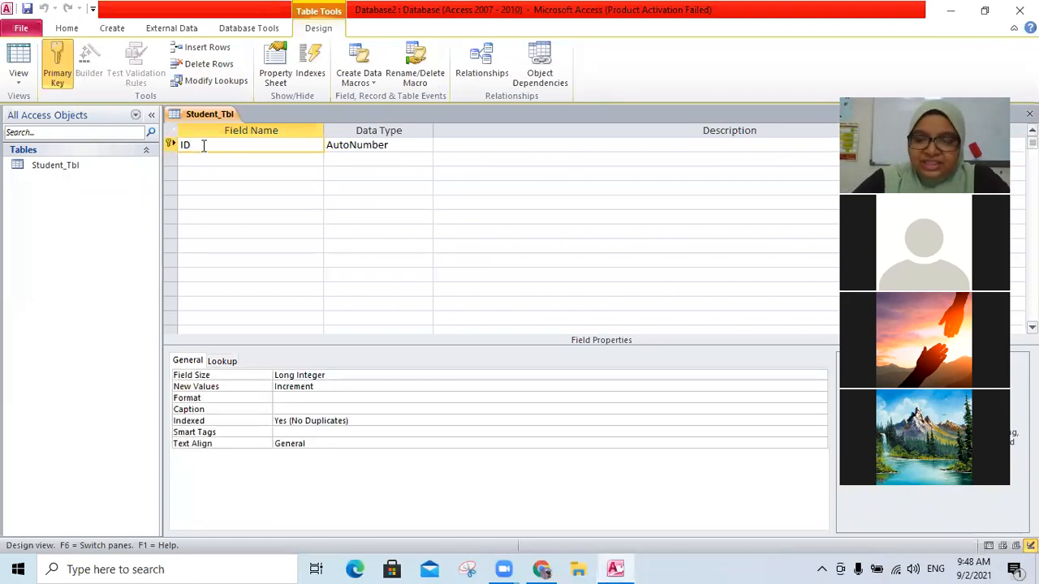
{"action": "type", "text": "S"}
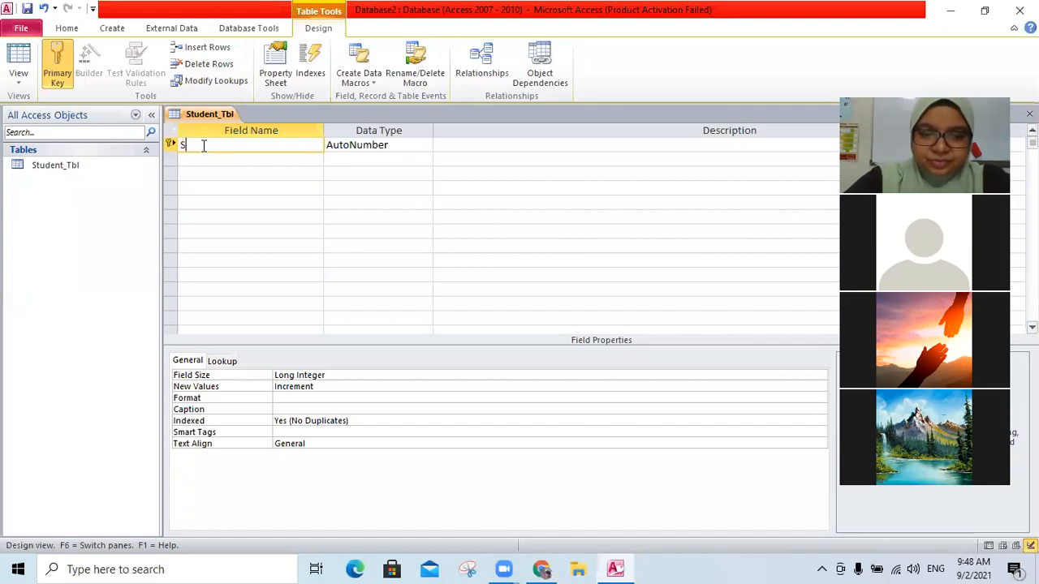
{"action": "type", "text": "t"}
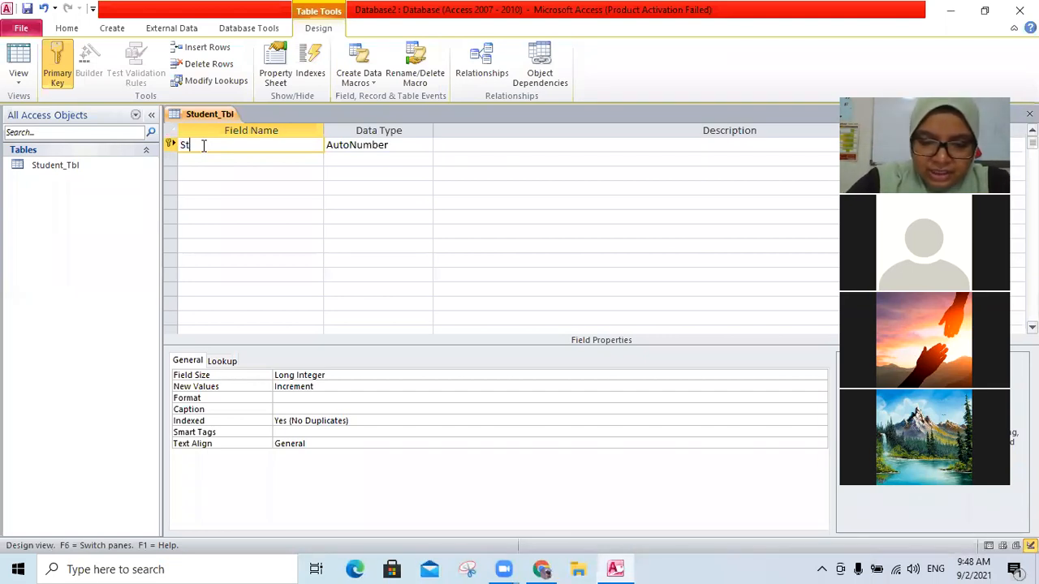
{"action": "type", "text": "udent ID"}
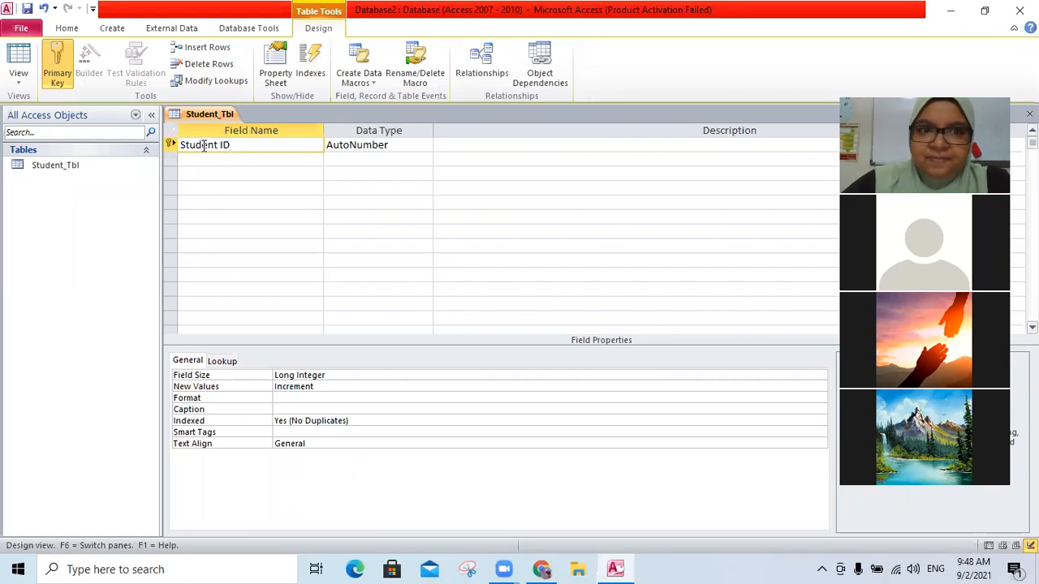
- Add a field named Name and acknowledge the reserved-word warning
{"action": "left_click", "coordinate": [246, 159]}
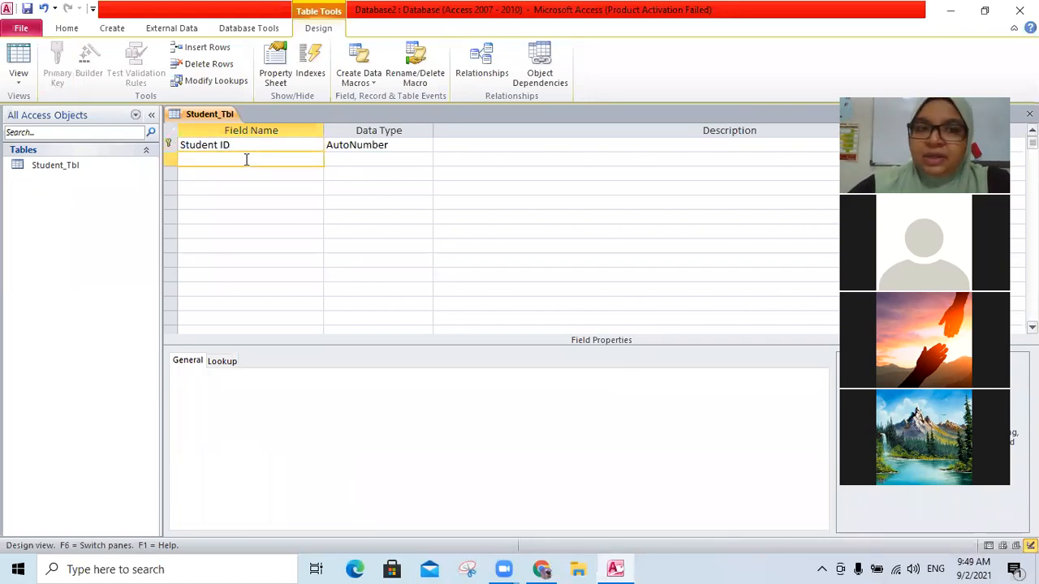
{"action": "type", "text": "Name"}
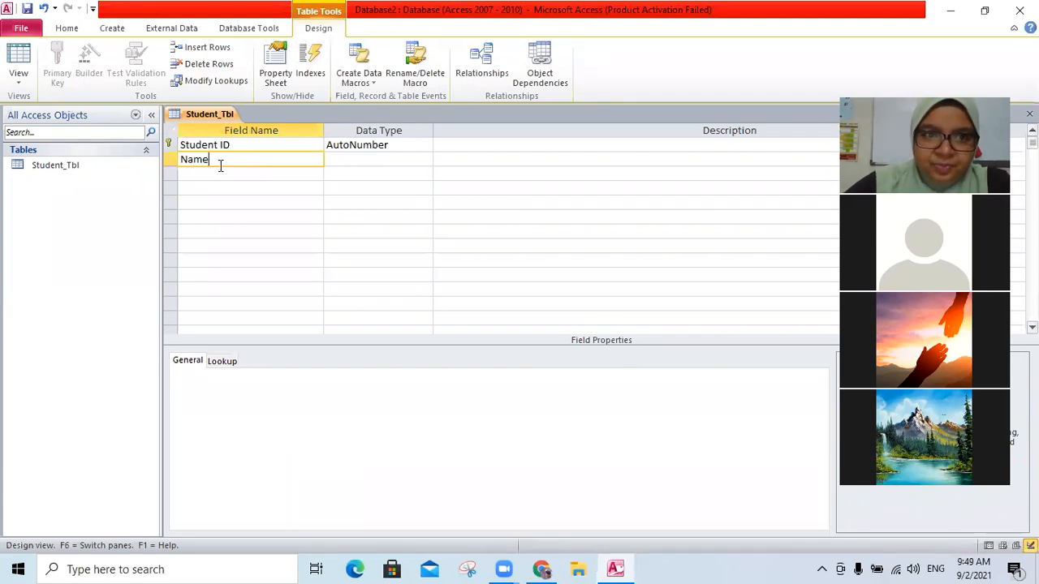
{"action": "left_click", "coordinate": [211, 176]}
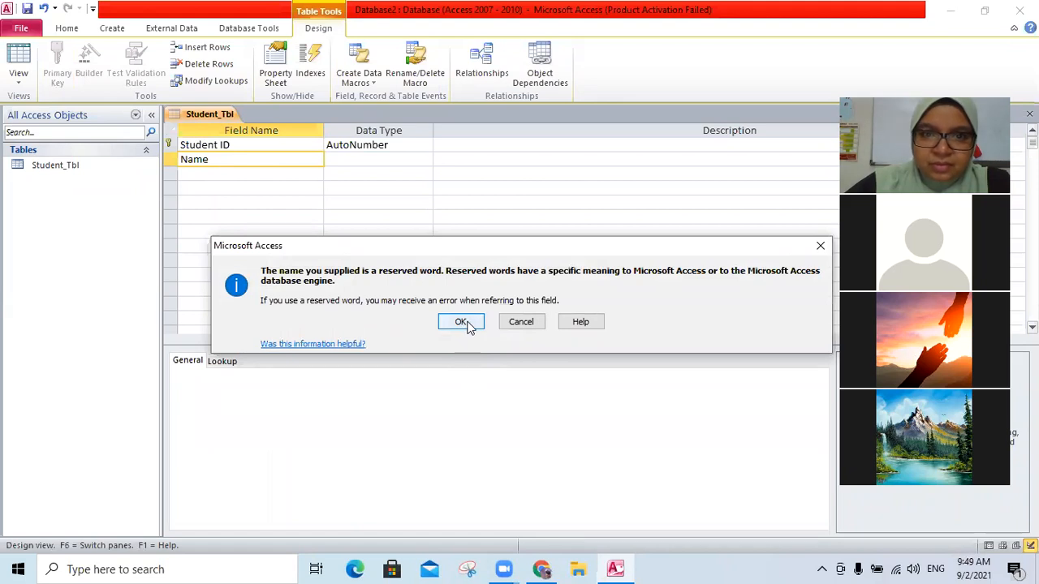
{"action": "left_click", "coordinate": [461, 322]}
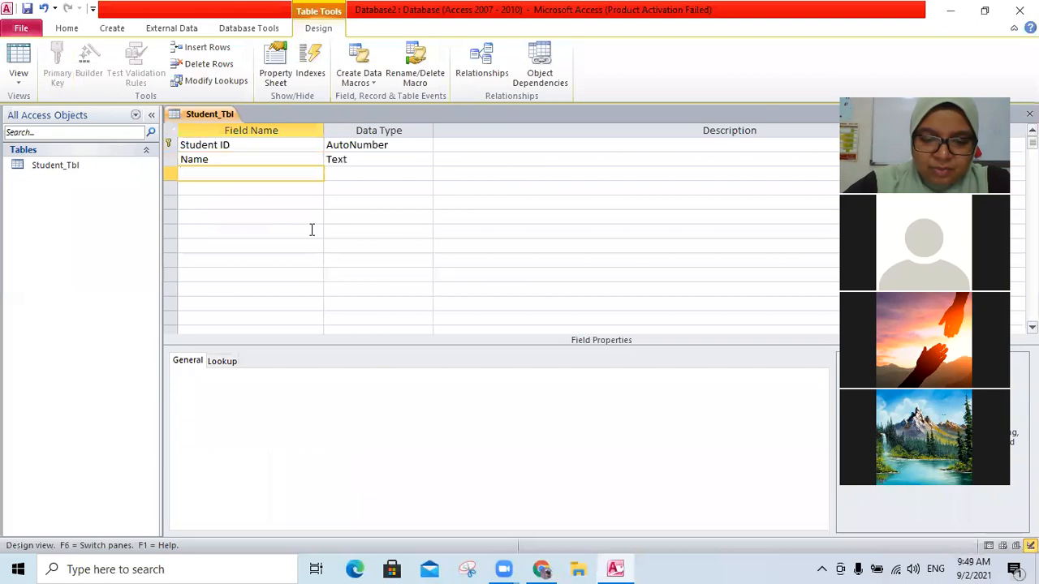
- Add a field named Class below Name
{"action": "type", "text": "Adree"}
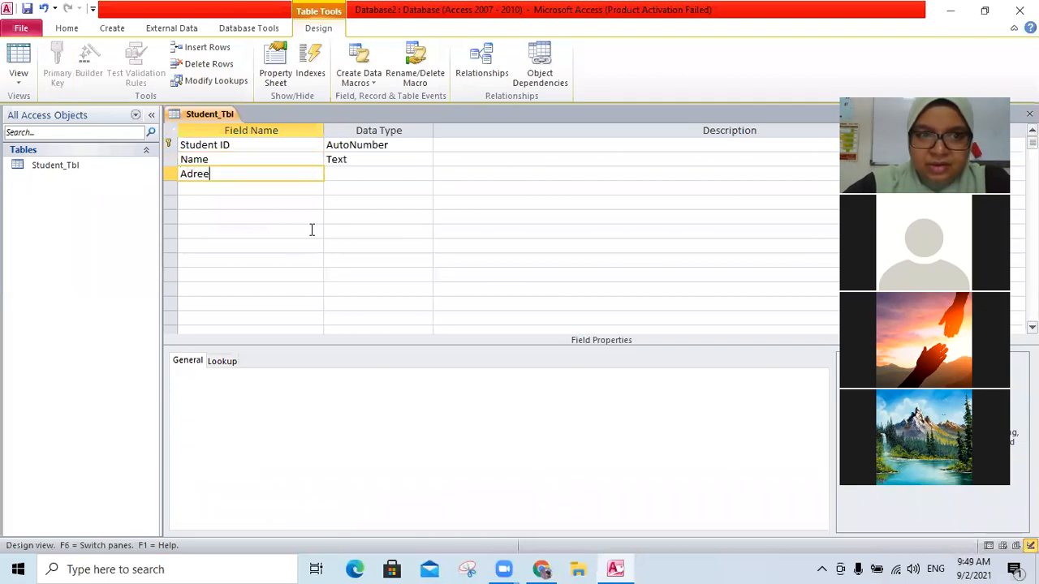
{"action": "key", "text": "BackSpace"}
{"action": "key", "text": "BackSpace"}
{"action": "key", "text": "BackSpace"}
{"action": "key", "text": "BackSpace"}
{"action": "key", "text": "BackSpace"}
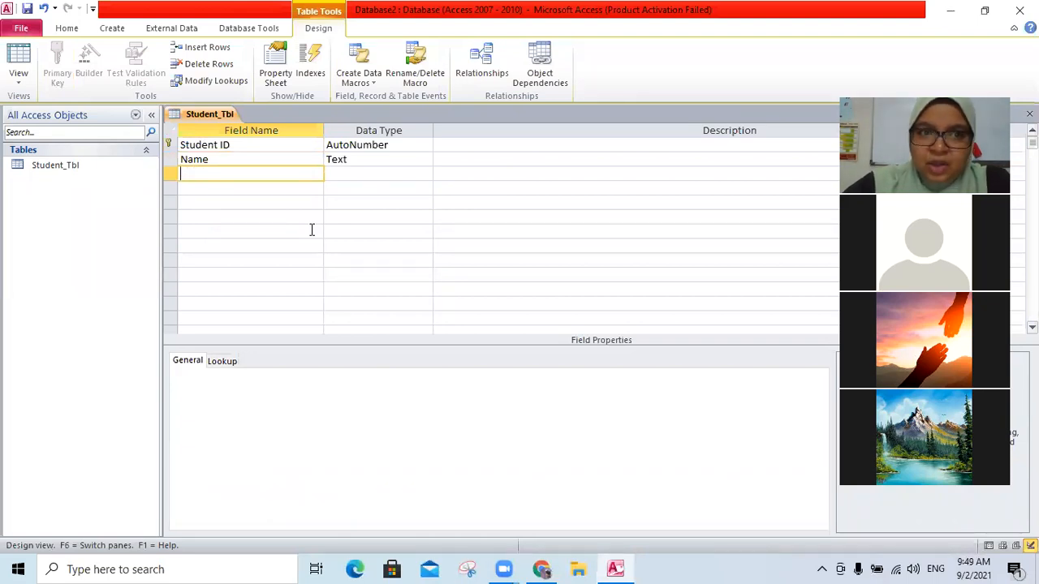
{"action": "type", "text": "Grade"}
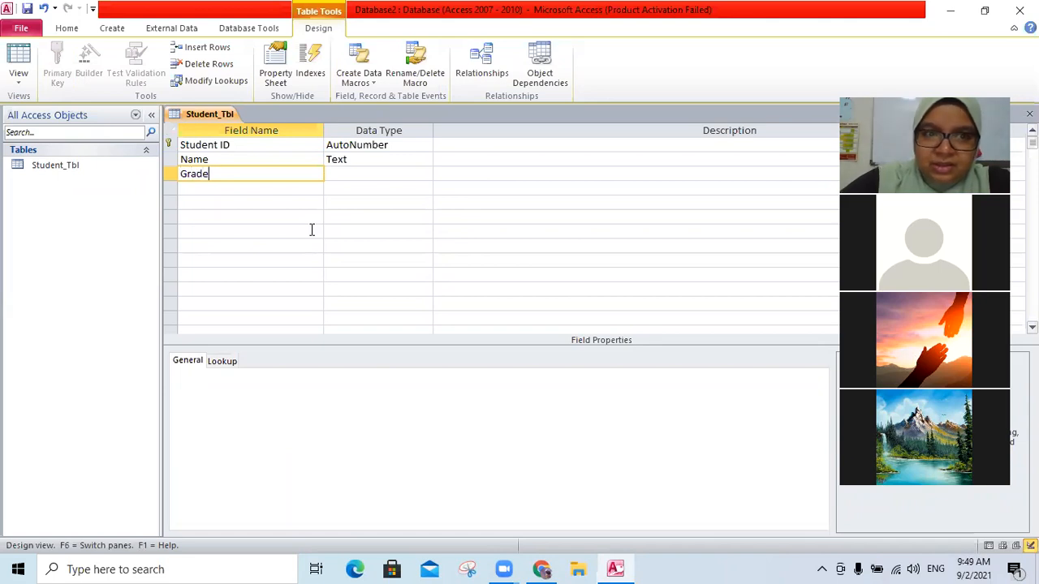
{"action": "key", "text": "BackSpace"}
{"action": "key", "text": "BackSpace"}
{"action": "key", "text": "BackSpace"}
{"action": "key", "text": "BackSpace"}
{"action": "key", "text": "BackSpace"}
{"action": "type", "text": "Class"}
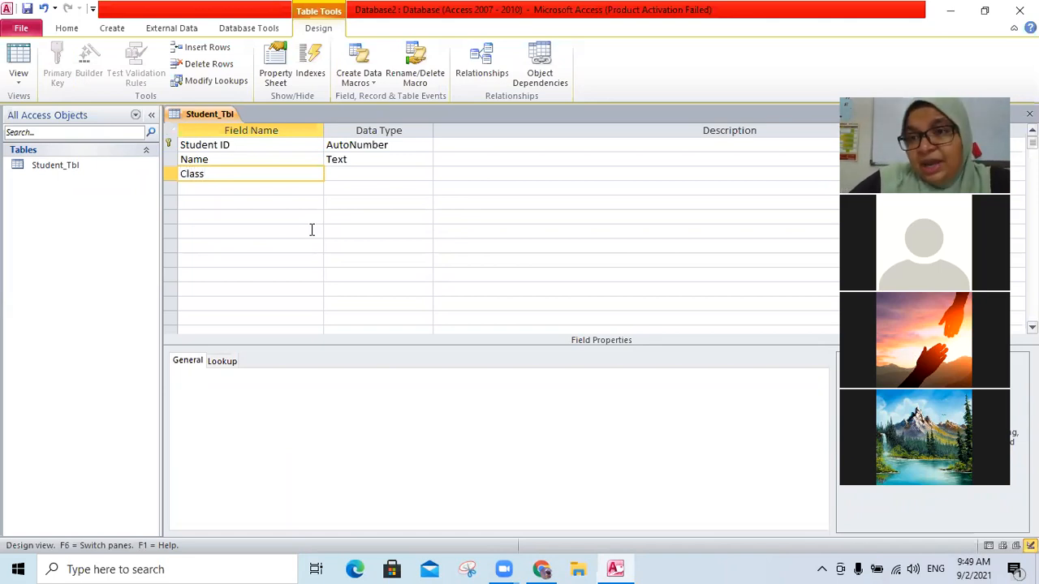
- Add fields named Address and Phone below Class
{"action": "left_click", "coordinate": [282, 187]}
{"action": "type", "text": "Adr"}
{"action": "key", "text": "BackSpace"}
{"action": "type", "text": "dress"}
{"action": "left_click", "coordinate": [239, 203]}
{"action": "type", "text": "Phone"}
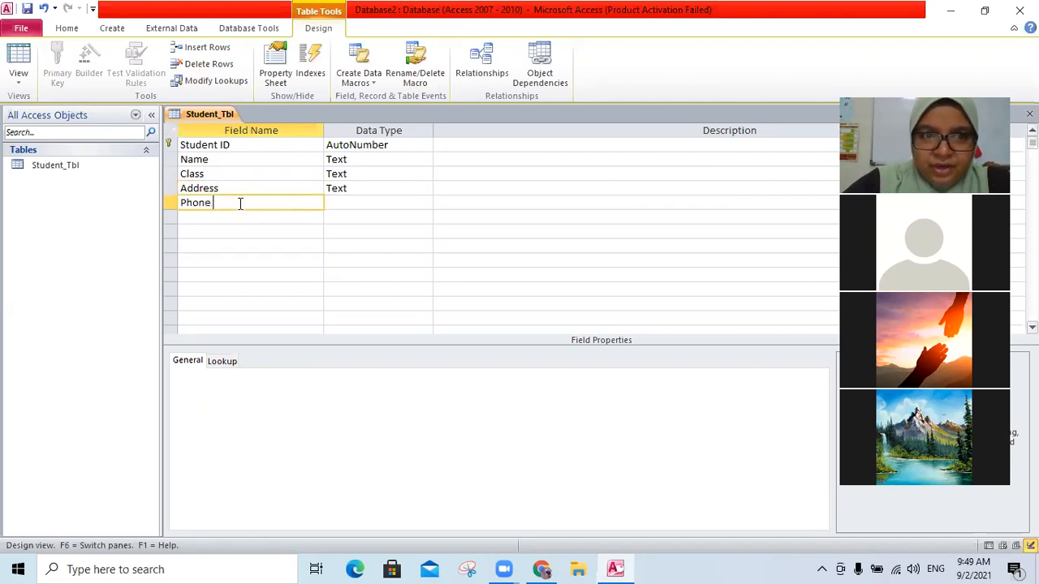
- Add fields named No and Age below Phone
{"action": "left_click", "coordinate": [230, 217]}
{"action": "type", "text": "No"}
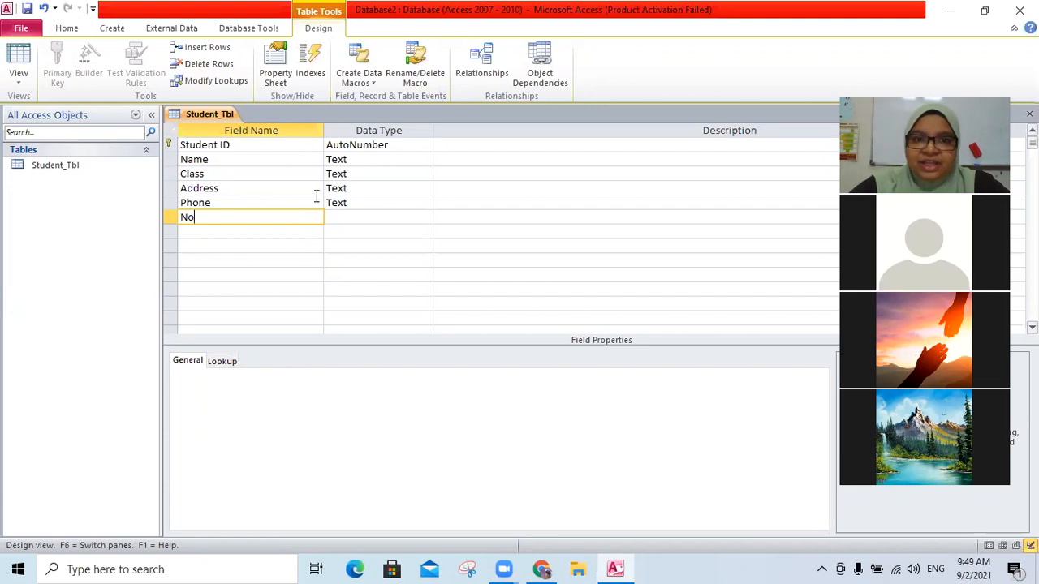
{"action": "left_click", "coordinate": [354, 214]}
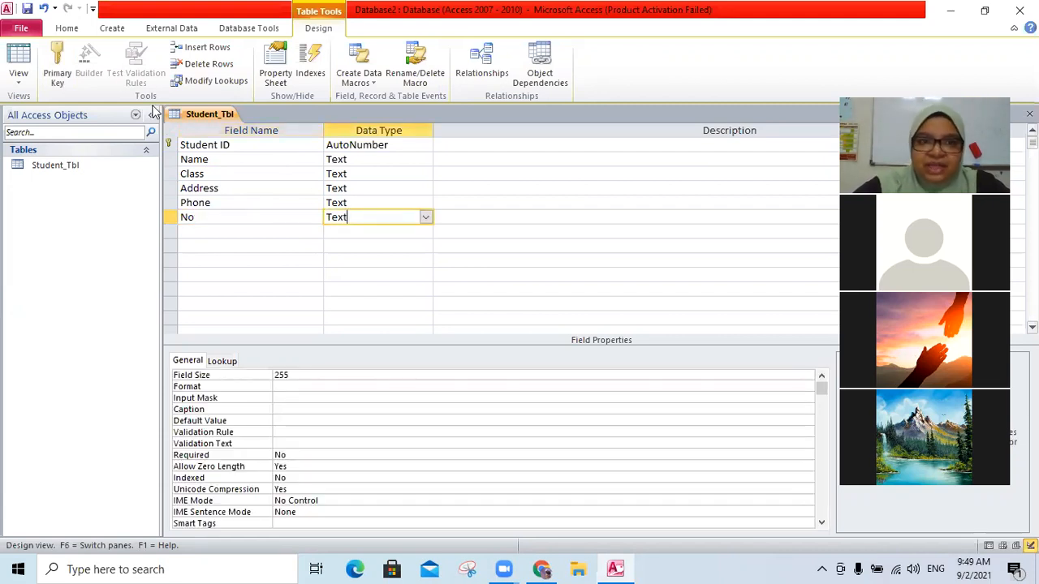
{"action": "left_click", "coordinate": [244, 233]}
{"action": "type", "text": "Age"}
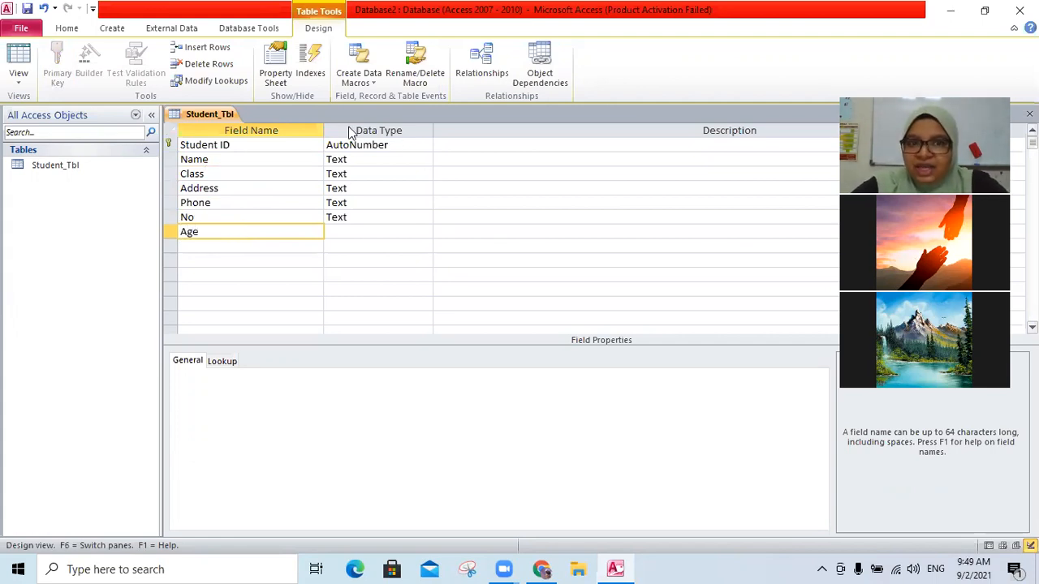
- Examine the data type options available for the Class field
{"action": "left_click", "coordinate": [362, 233]}
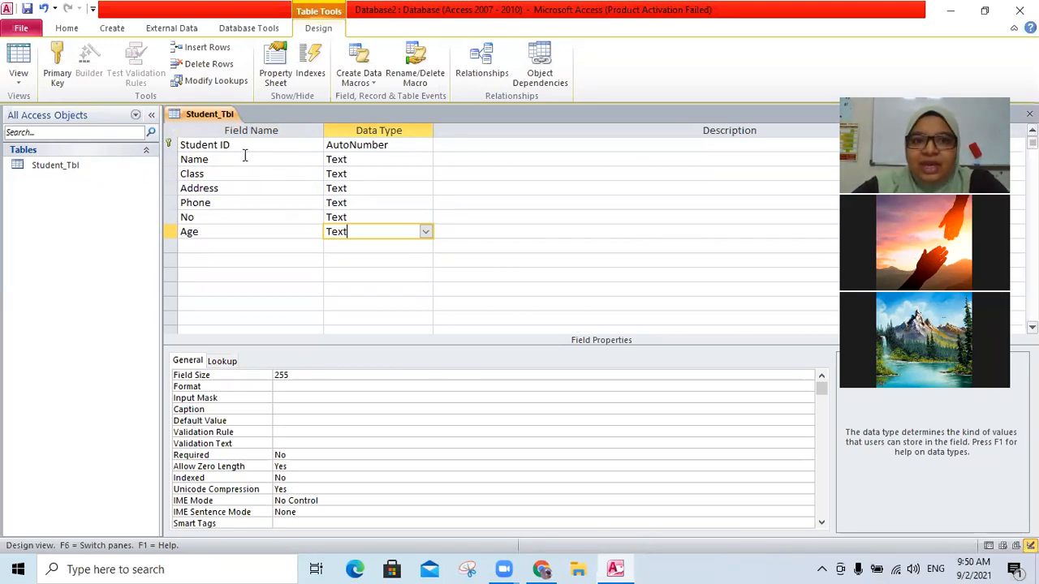
{"action": "left_click", "coordinate": [355, 174]}
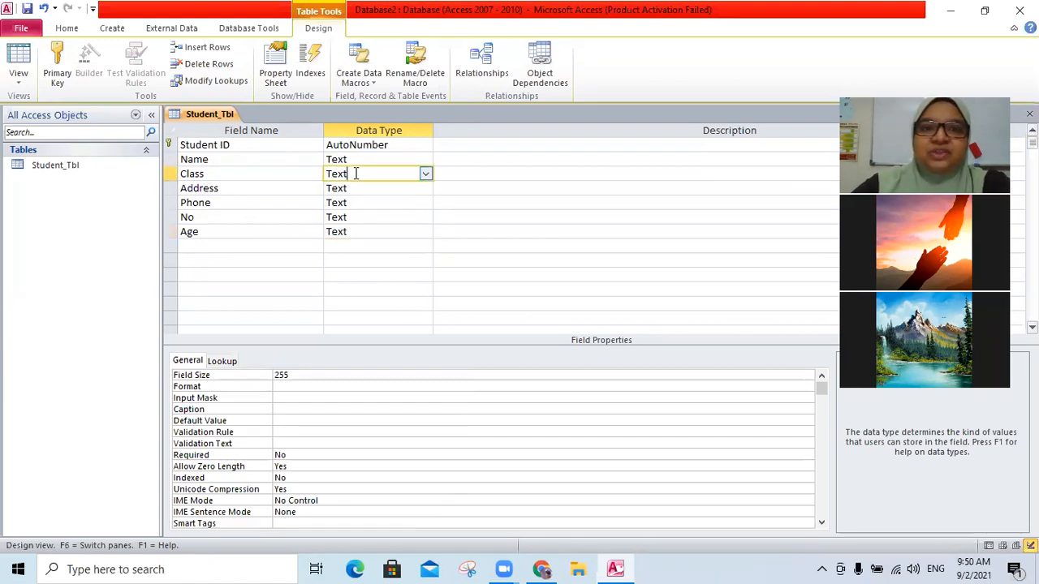
{"action": "left_click", "coordinate": [424, 175]}
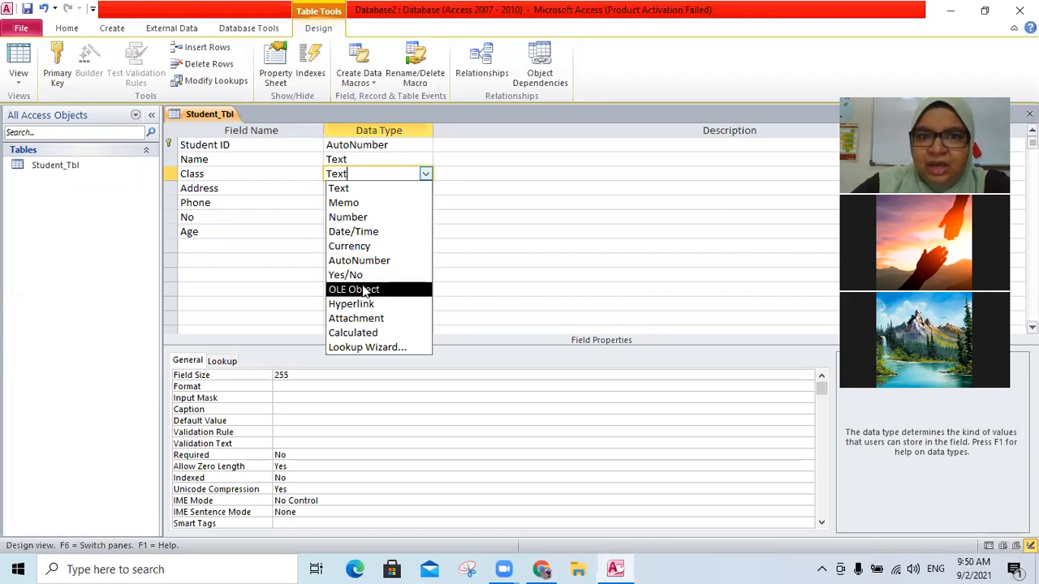
{"action": "left_click", "coordinate": [223, 174]}
{"action": "left_click", "coordinate": [251, 192]}
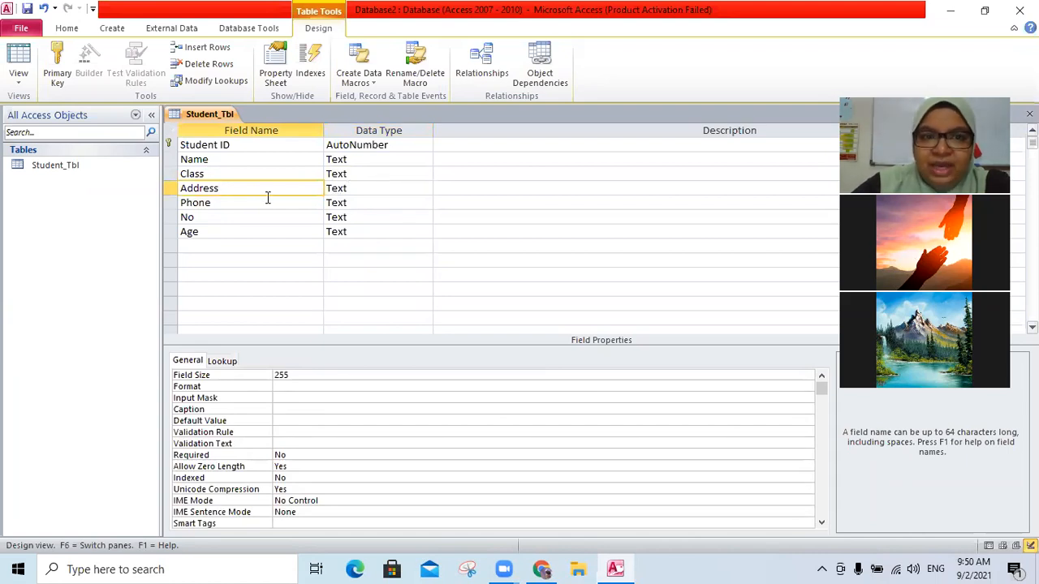
{"action": "left_click", "coordinate": [265, 159]}
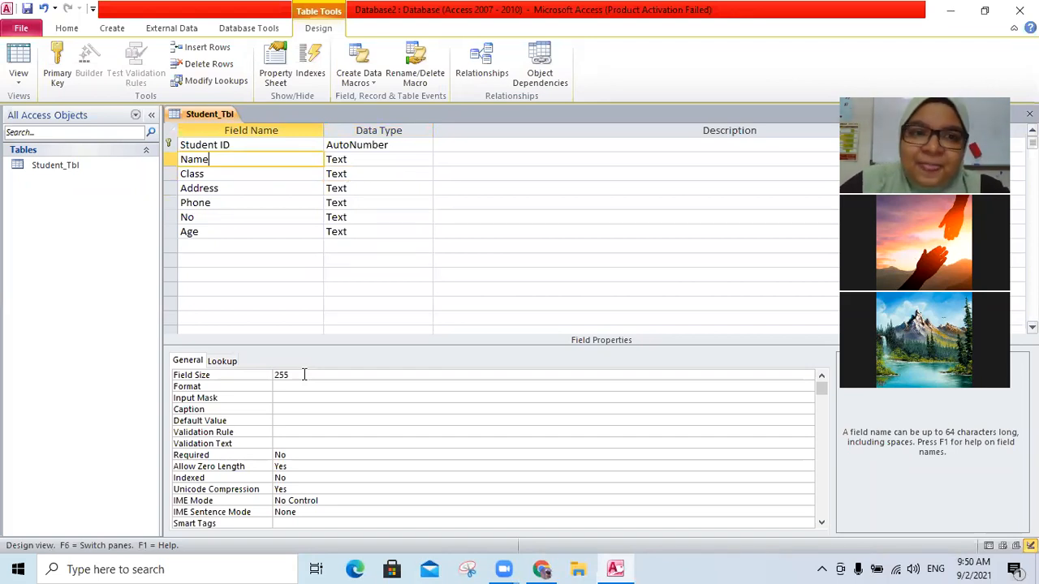
{"action": "left_click", "coordinate": [368, 172]}
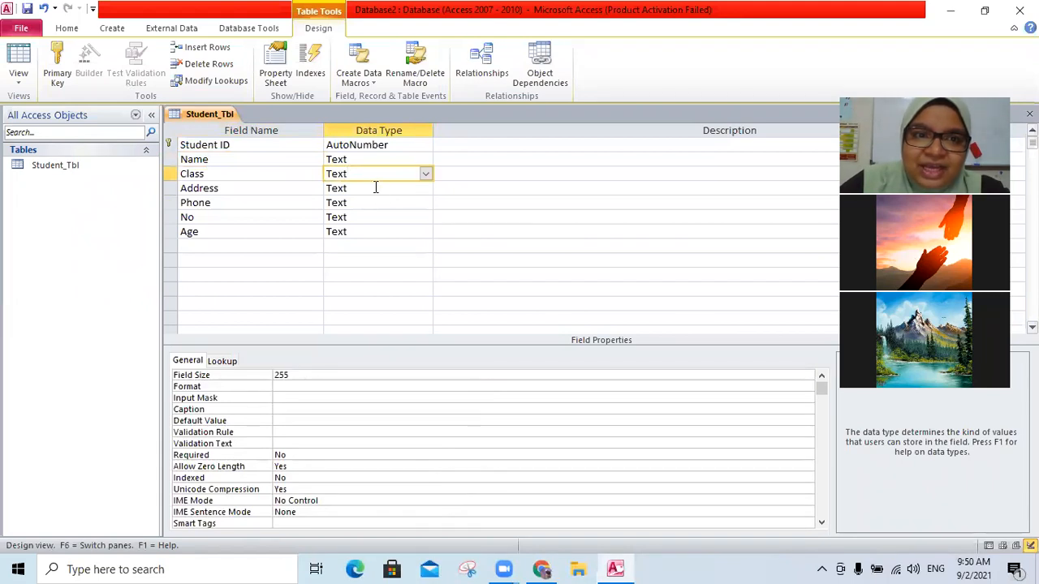
{"action": "left_click", "coordinate": [376, 188]}
{"action": "left_click", "coordinate": [377, 173]}
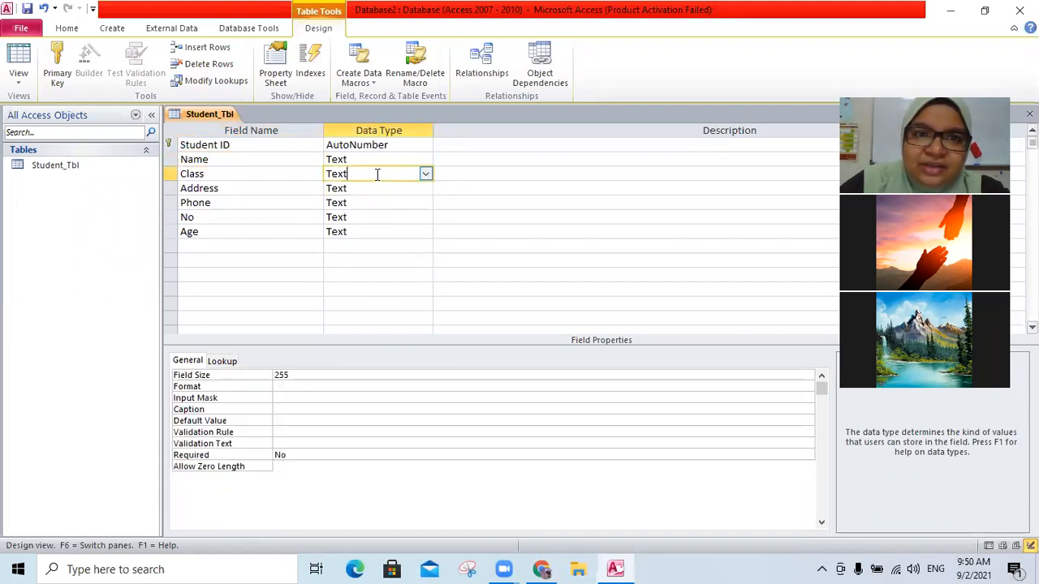
{"action": "left_click", "coordinate": [425, 174]}
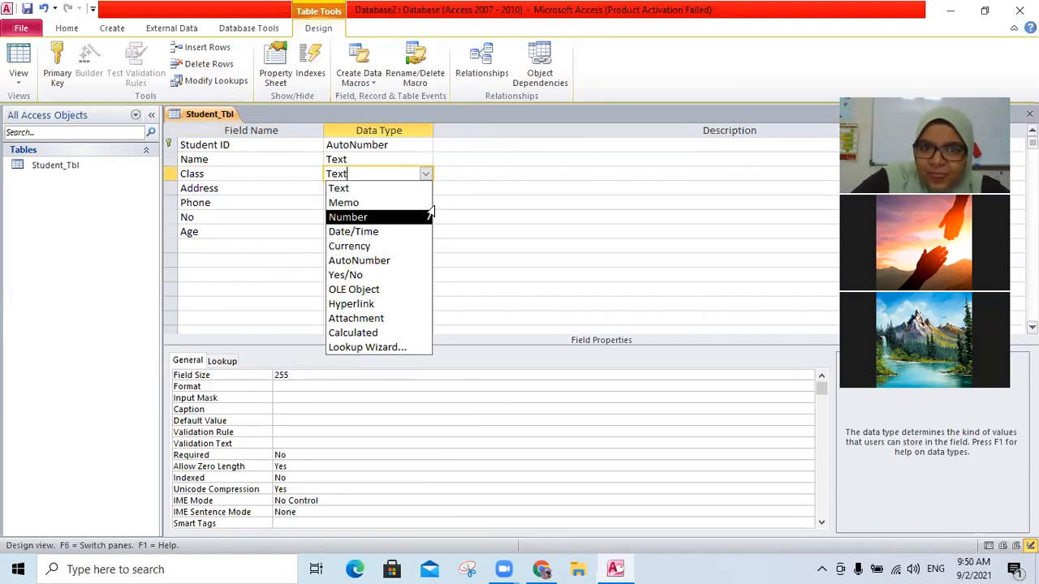
{"action": "left_click", "coordinate": [263, 173]}
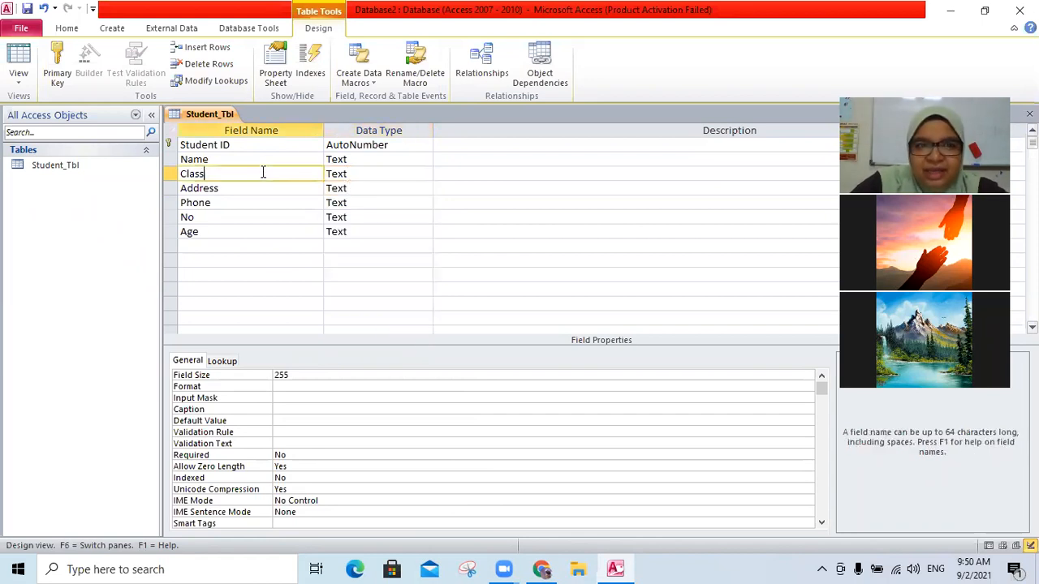
- Rename the Phone field to Phone No
{"action": "left_click", "coordinate": [372, 204]}
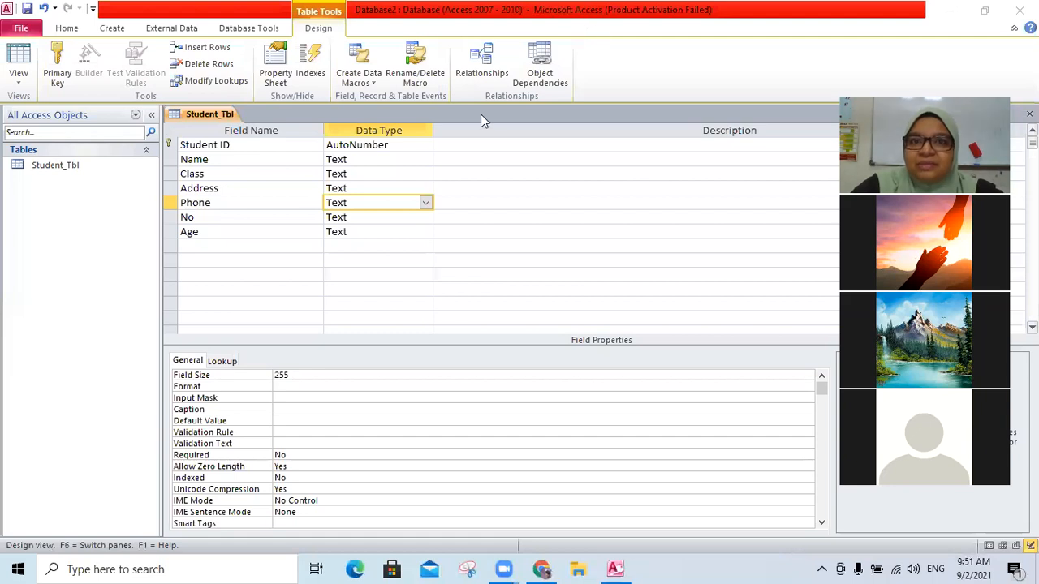
{"action": "left_click", "coordinate": [366, 217]}
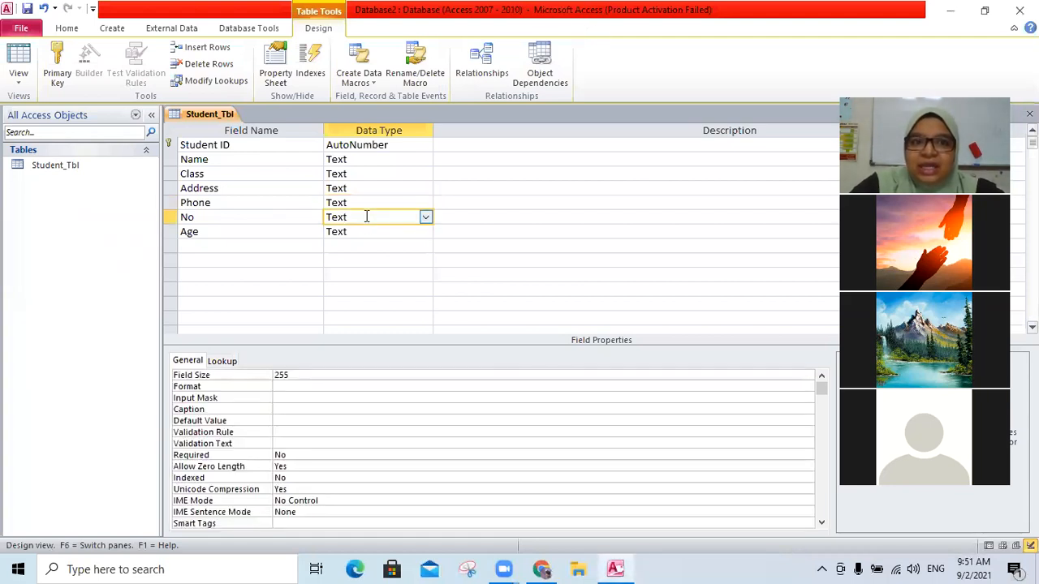
{"action": "left_click", "coordinate": [284, 218]}
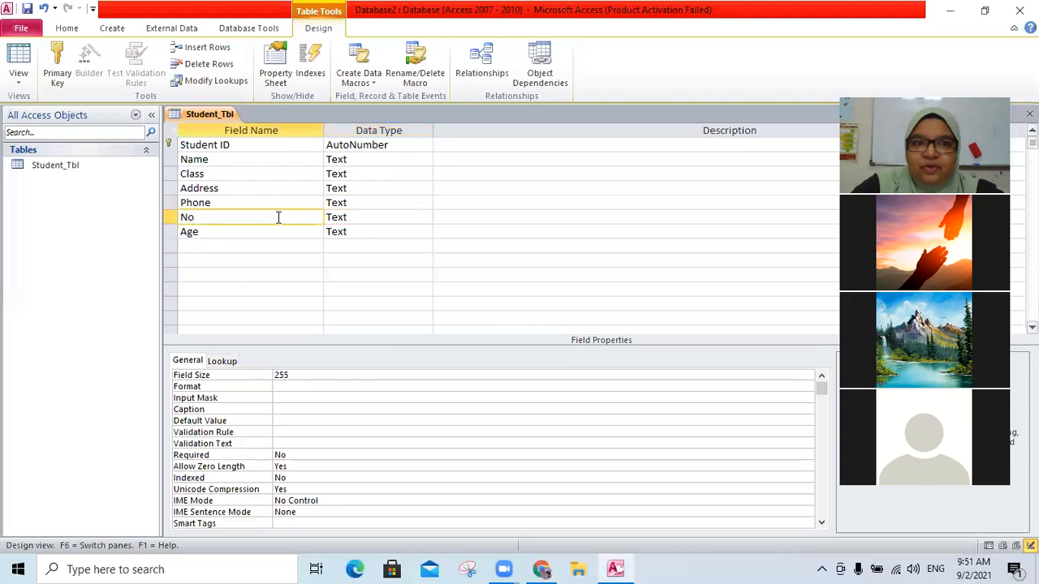
{"action": "left_click", "coordinate": [273, 202]}
{"action": "type", "text": "No"}
- Clear the No and Age field names and enter Age in the row directly below Phone No
{"action": "left_click", "coordinate": [379, 203]}
{"action": "left_click", "coordinate": [290, 218]}
{"action": "key", "text": "BackSpace"}
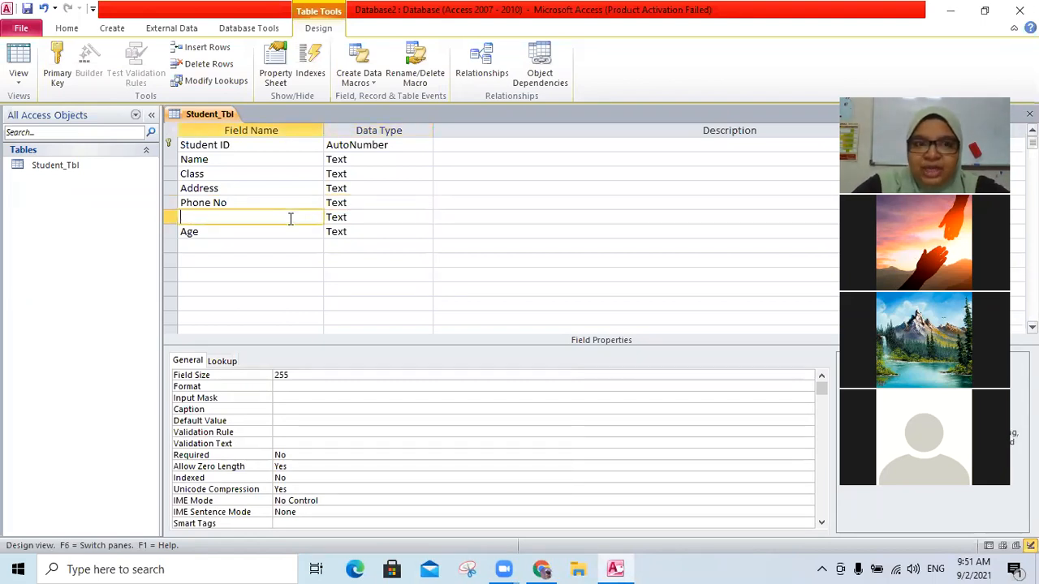
{"action": "left_click", "coordinate": [275, 228]}
{"action": "key", "text": "BackSpace"}
{"action": "key", "text": "BackSpace"}
{"action": "left_click", "coordinate": [283, 218]}
{"action": "type", "text": "Age"}
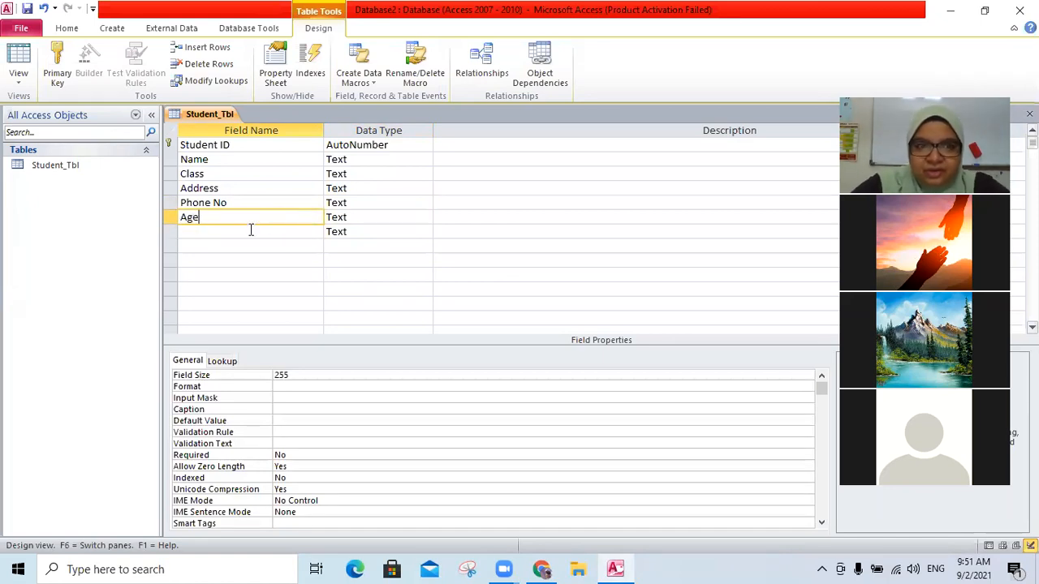
- Enter a new field name Date of Birt in the row below Age
{"action": "left_click", "coordinate": [249, 232]}
{"action": "type", "text": "Da"}
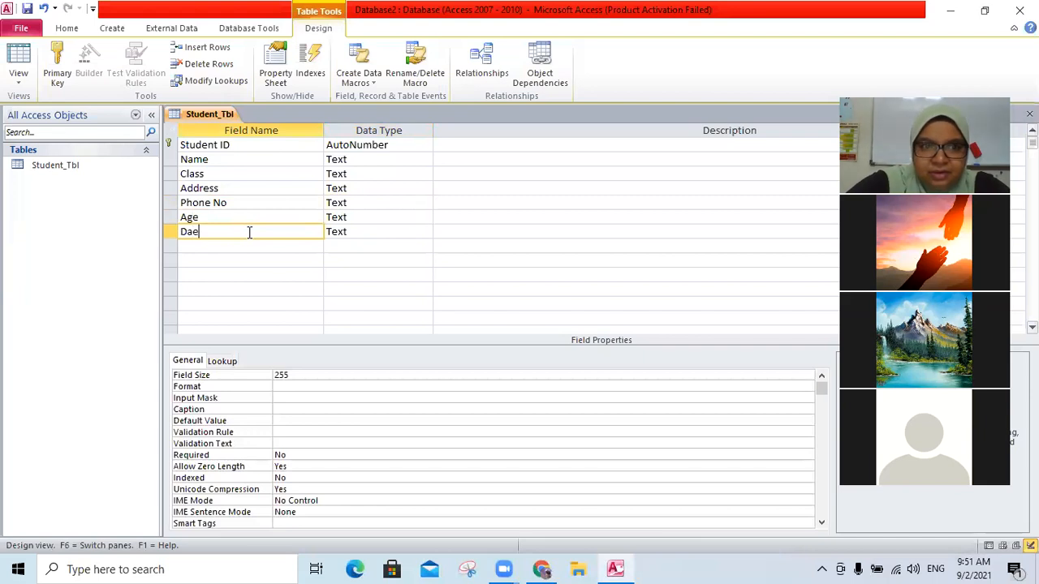
{"action": "type", "text": "te of Birt"}
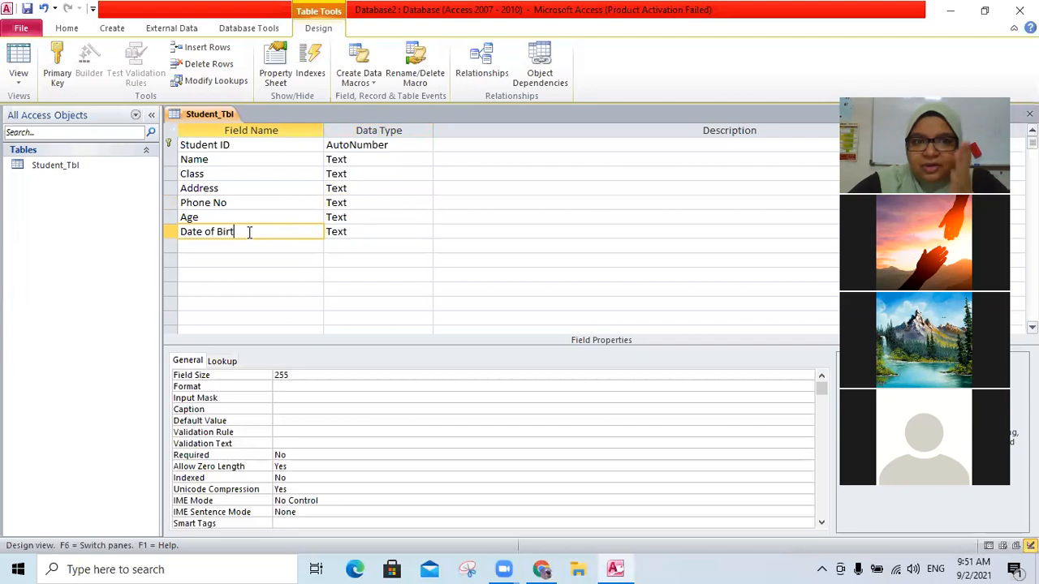
- Set the Age field's data type to Number
{"action": "left_click", "coordinate": [373, 218]}
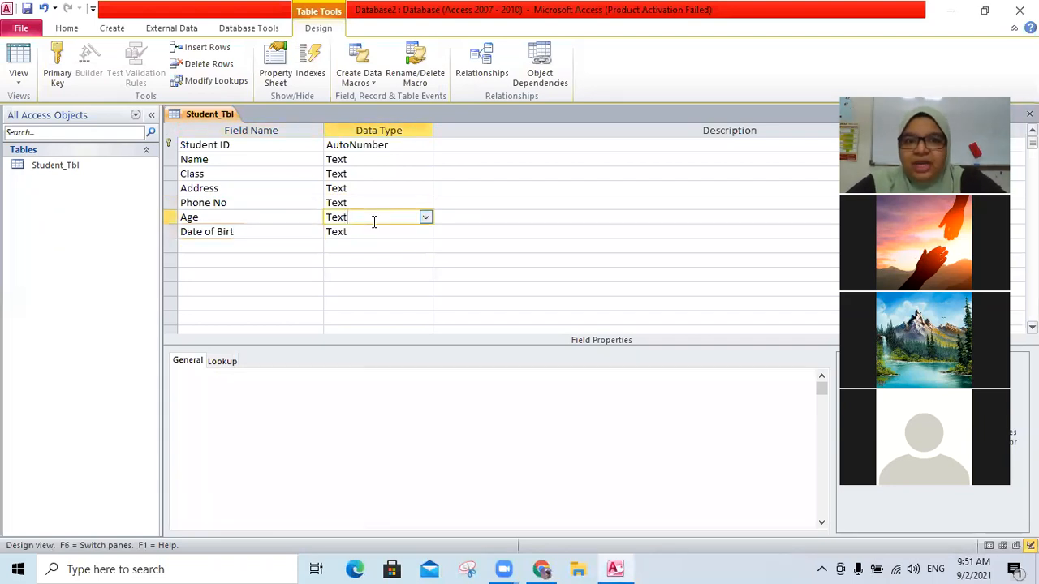
{"action": "left_click", "coordinate": [425, 217]}
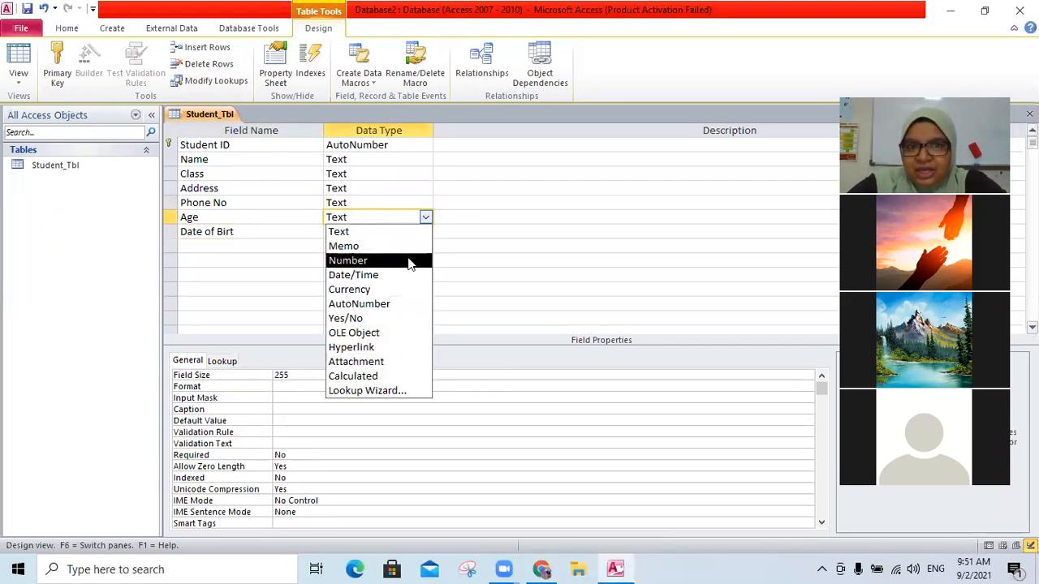
{"action": "left_click", "coordinate": [409, 261]}
- Set the Date of Birt field's data type to Date/Time
{"action": "left_click", "coordinate": [404, 235]}
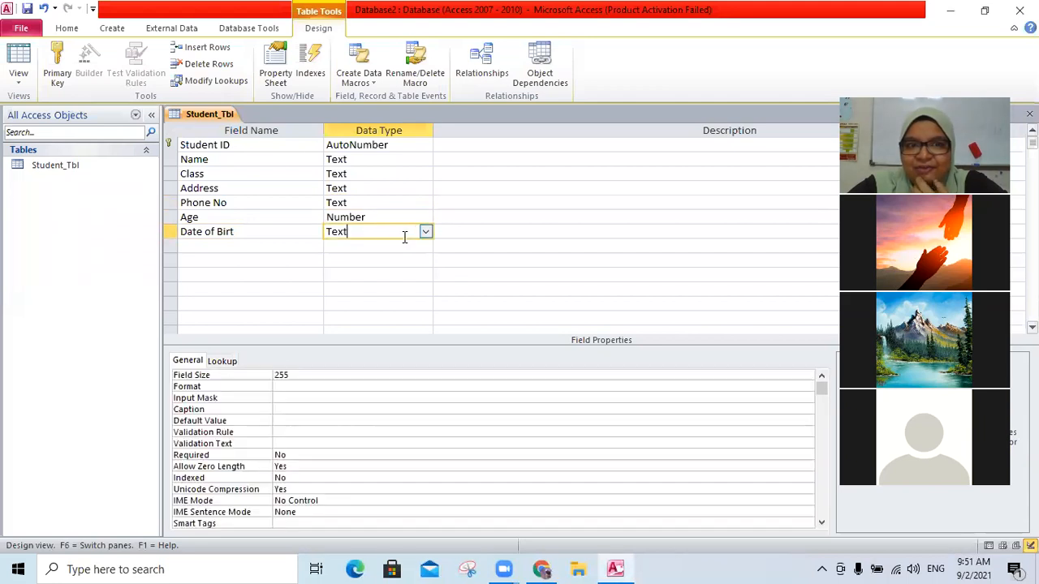
{"action": "left_click", "coordinate": [426, 233]}
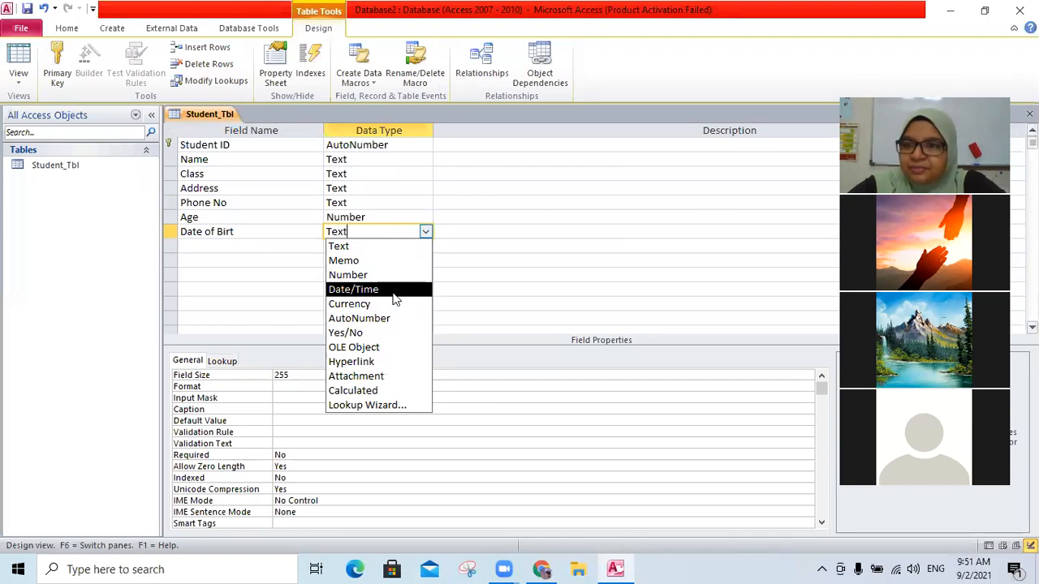
{"action": "left_click", "coordinate": [393, 292]}
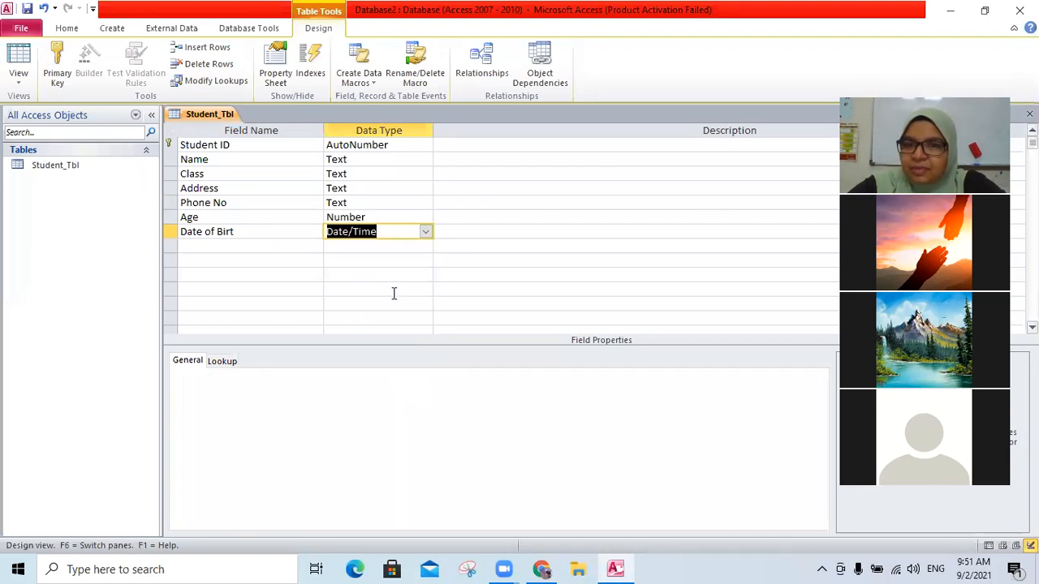
- Correct the last field's name to Date of Birth
{"action": "left_click", "coordinate": [274, 236]}
{"action": "type", "text": "h"}
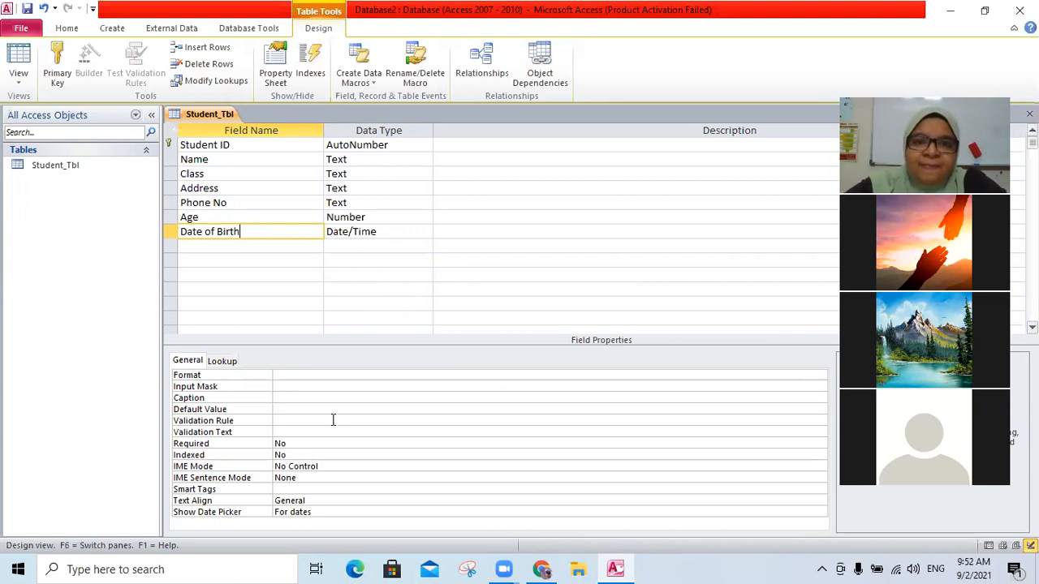
{"action": "left_click", "coordinate": [240, 246]}
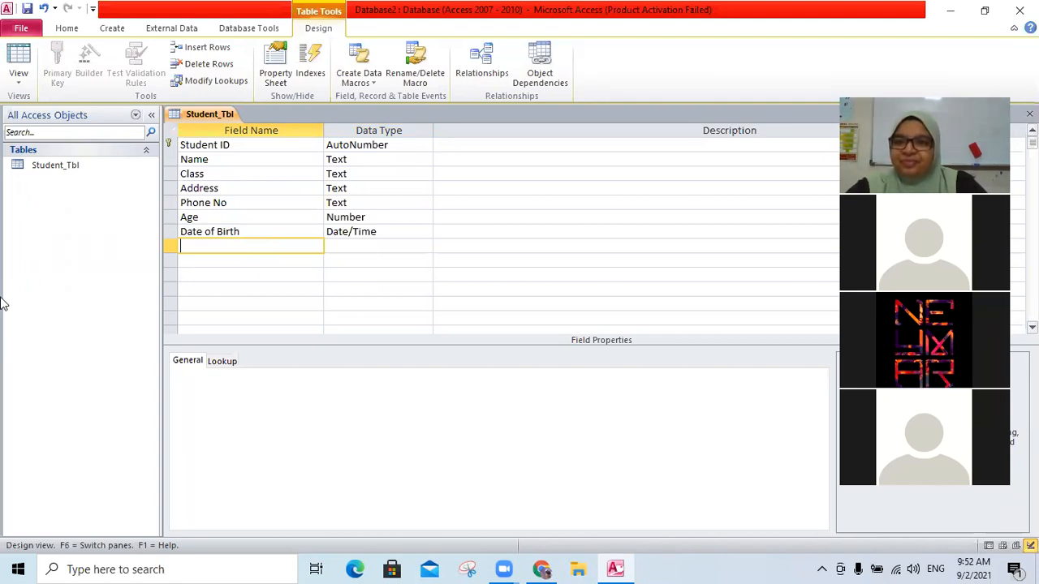
- Review the Date of Birth field's General and Lookup properties
{"action": "left_click", "coordinate": [379, 231]}
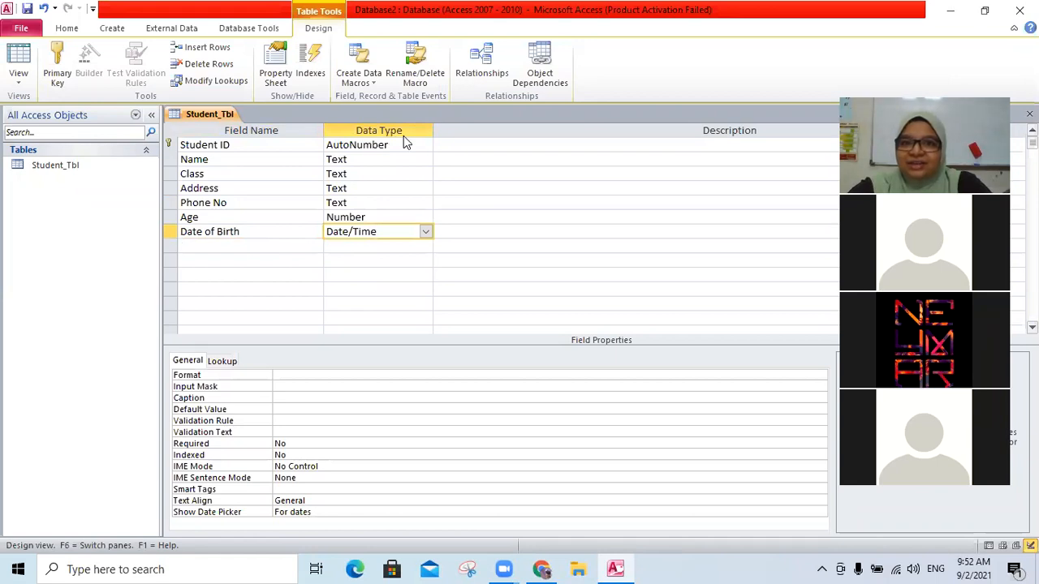
{"action": "left_click", "coordinate": [478, 246]}
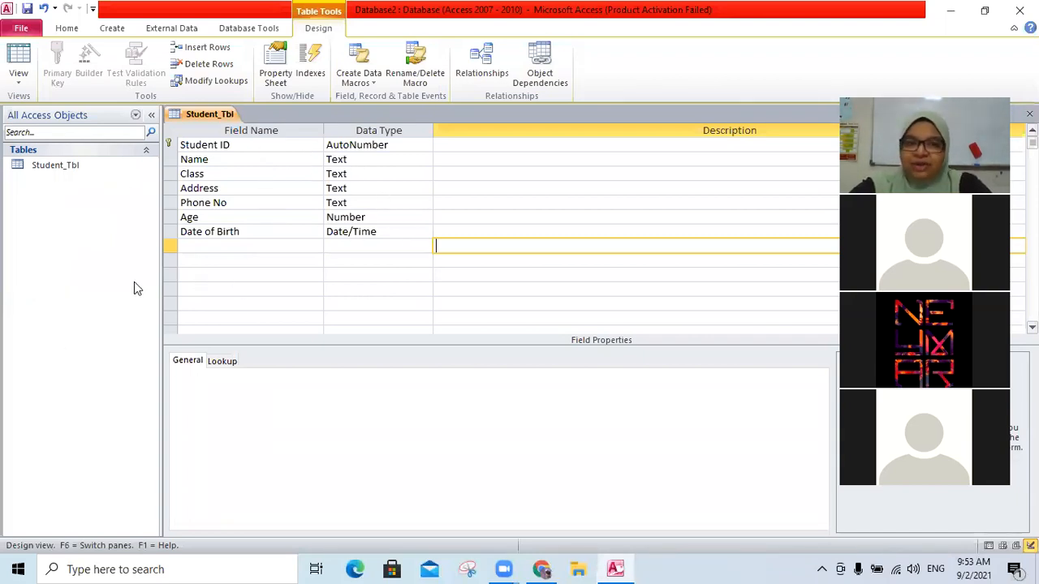
{"action": "scroll", "coordinate": [306, 301], "scroll_direction": "down", "scroll_amount": 4}
{"action": "scroll", "coordinate": [303, 301], "scroll_direction": "up", "scroll_amount": 4}
{"action": "left_click", "coordinate": [279, 229]}
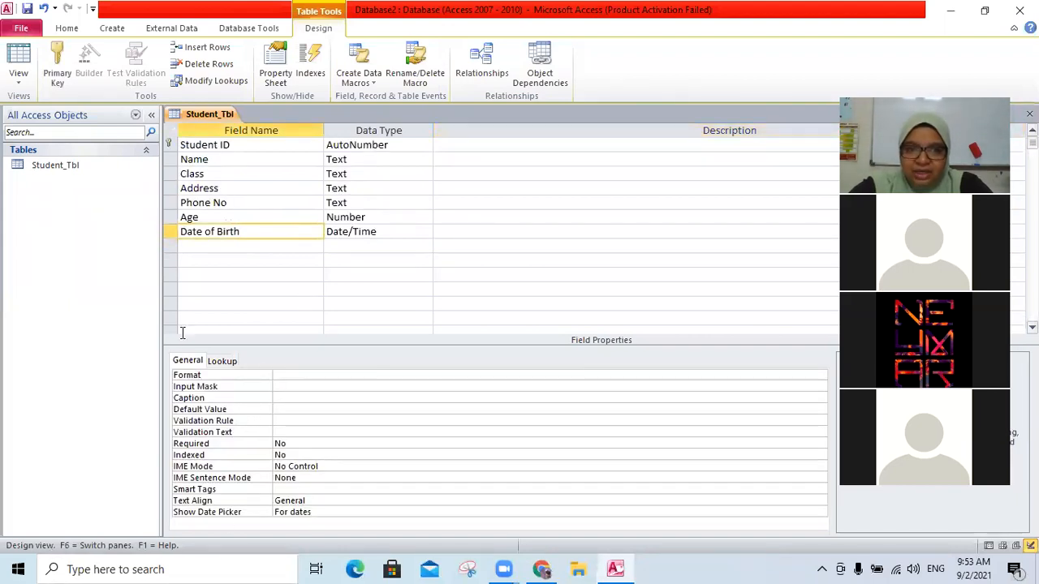
{"action": "left_click", "coordinate": [225, 365]}
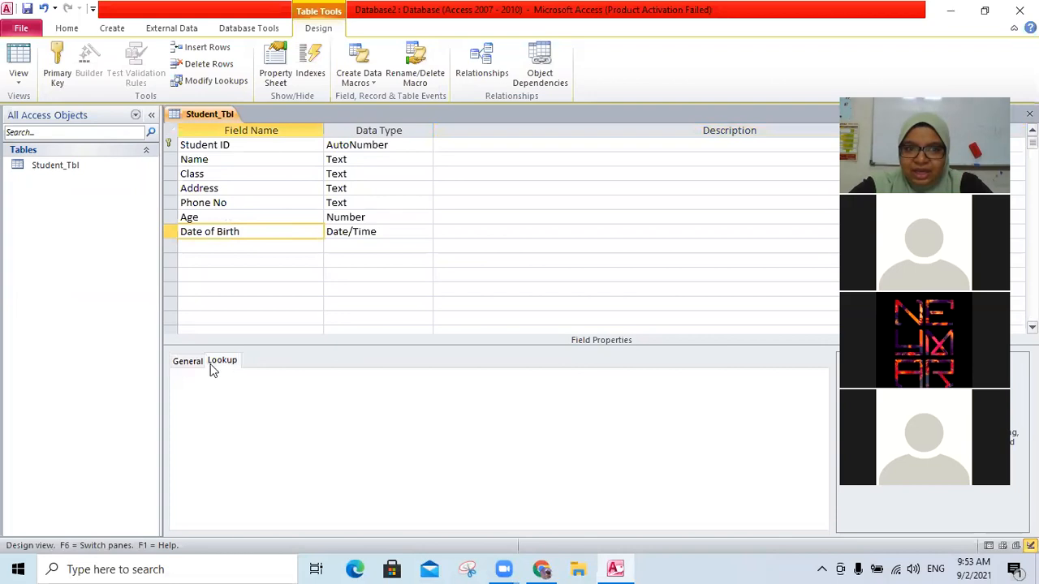
{"action": "left_click", "coordinate": [185, 362]}
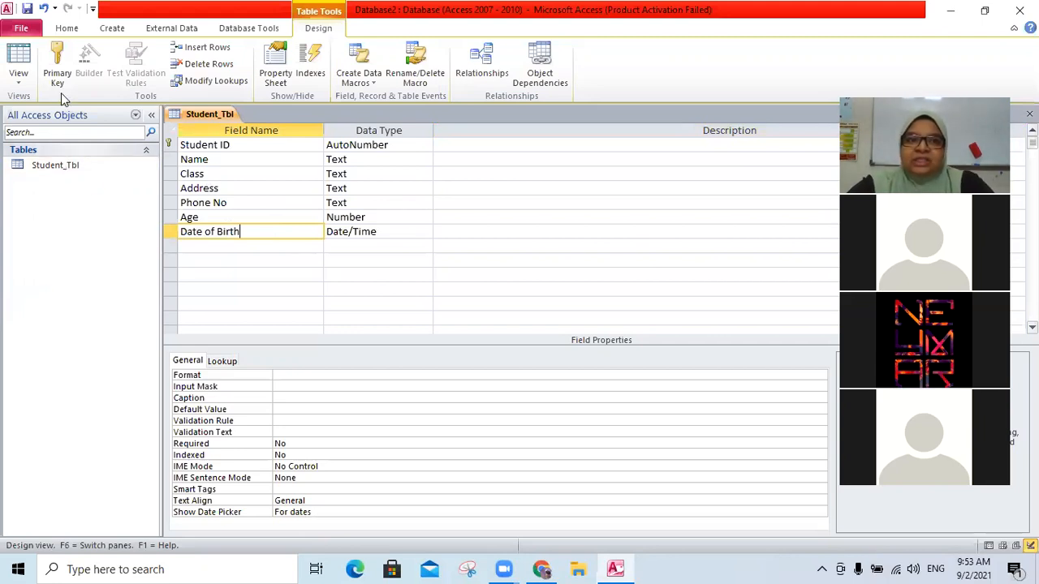
- Switch the table to Datasheet View, saving the table when asked
{"action": "left_click", "coordinate": [12, 84]}
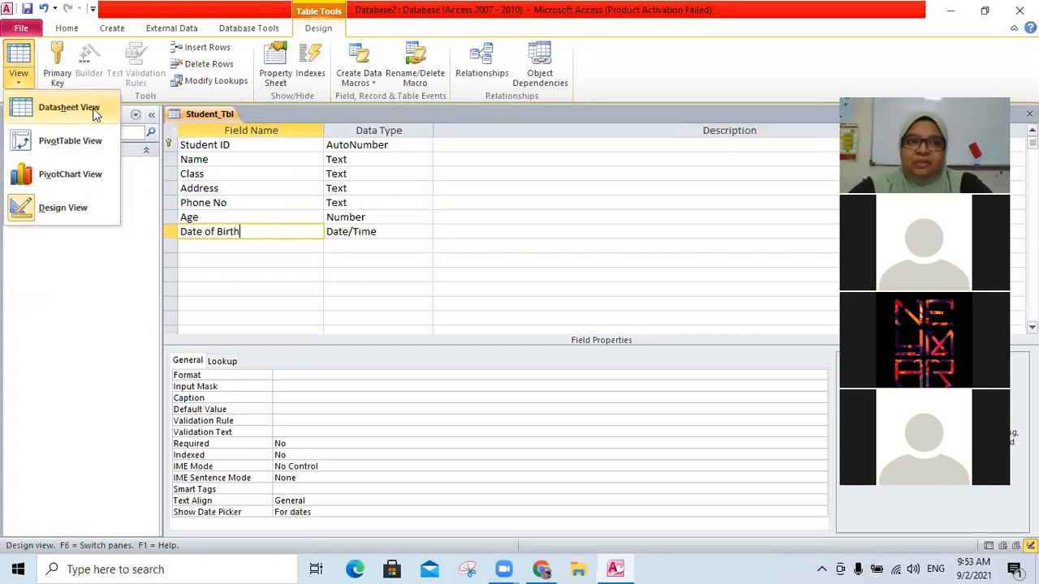
{"action": "left_click", "coordinate": [19, 66]}
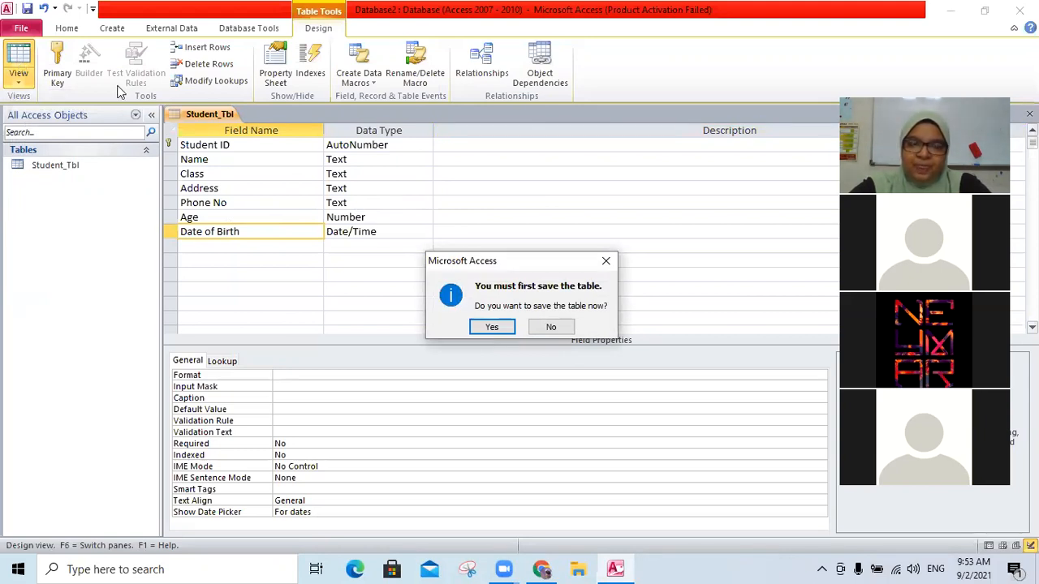
{"action": "left_click", "coordinate": [492, 329]}
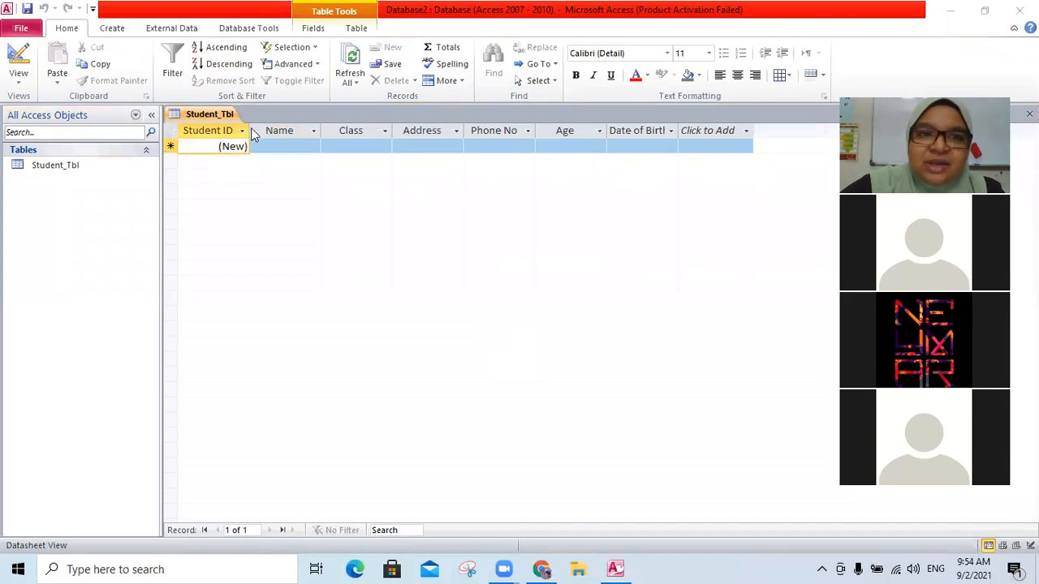
- Widen the Student ID, Name and Class columns in the datasheet
{"action": "left_click", "coordinate": [243, 132]}
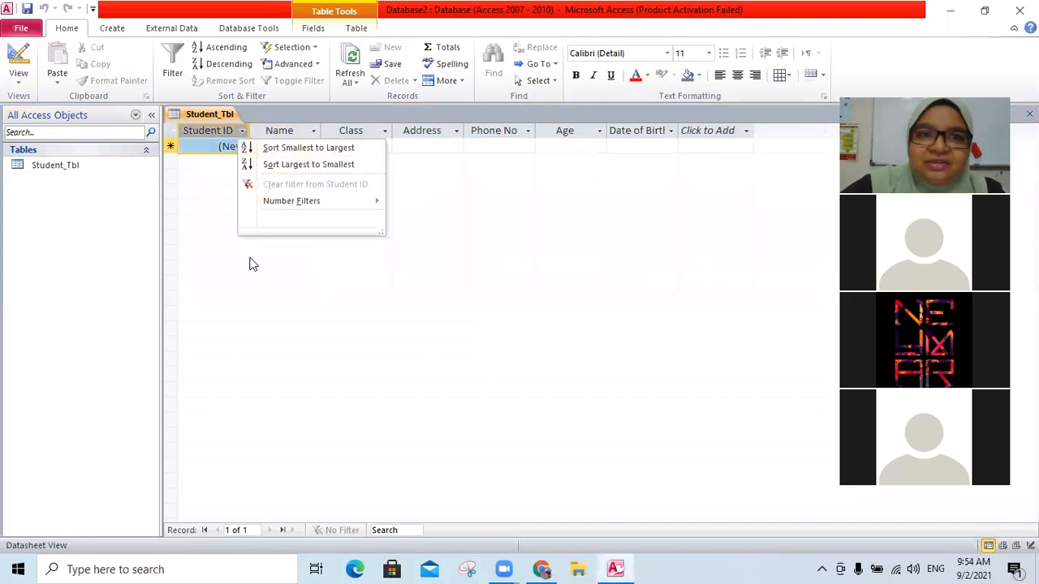
{"action": "left_click", "coordinate": [227, 146]}
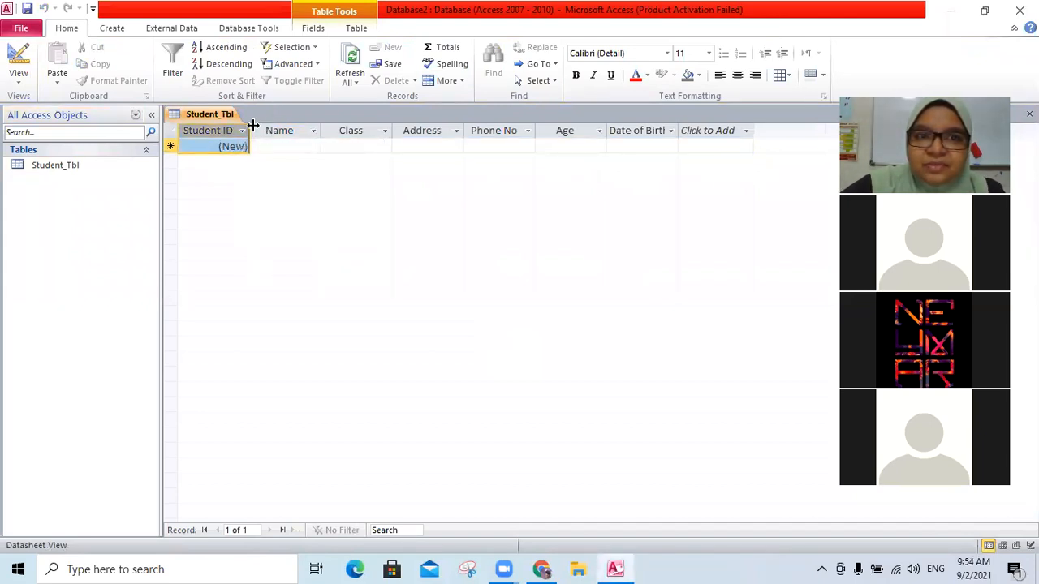
{"action": "left_click_drag", "start_coordinate": [255, 132], "coordinate": [271, 136]}
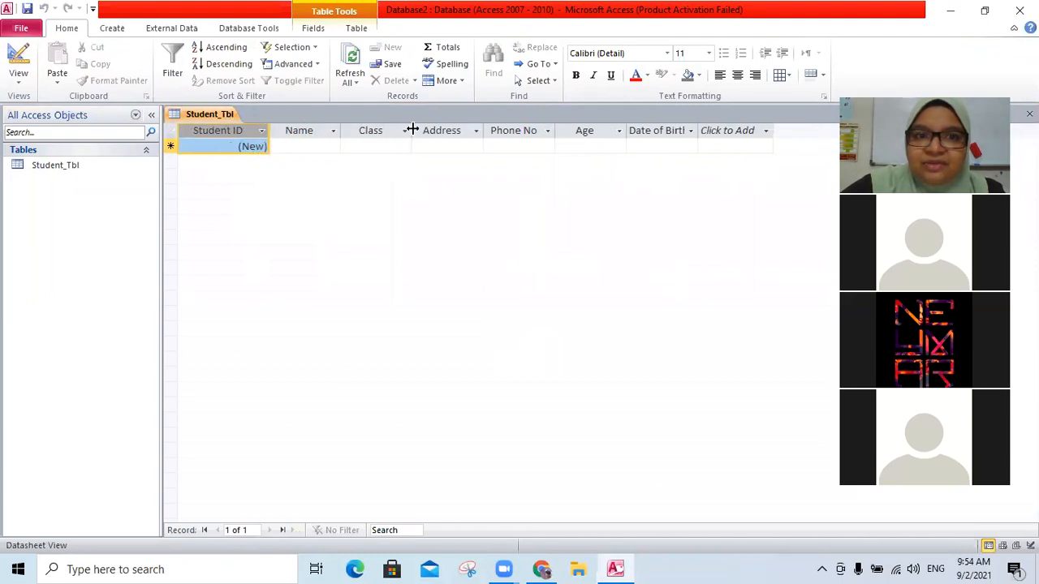
{"action": "left_click_drag", "start_coordinate": [342, 127], "coordinate": [420, 137]}
{"action": "left_click_drag", "start_coordinate": [492, 134], "coordinate": [578, 164]}
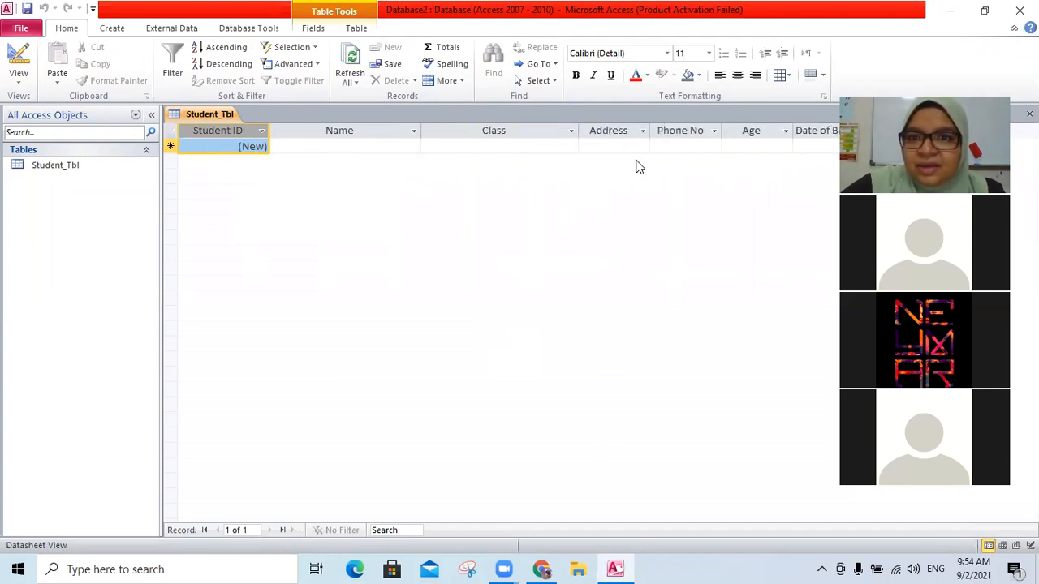
- Widen the Address column and narrow the Class and Student ID columns in the datasheet
{"action": "left_click_drag", "start_coordinate": [654, 126], "coordinate": [732, 162]}
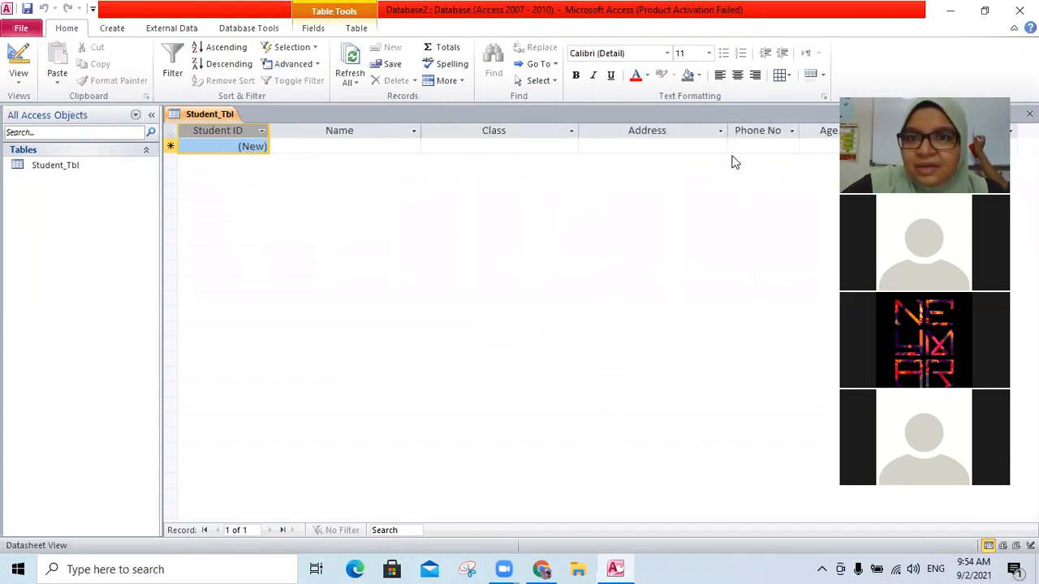
{"action": "left_click_drag", "start_coordinate": [578, 130], "coordinate": [523, 132]}
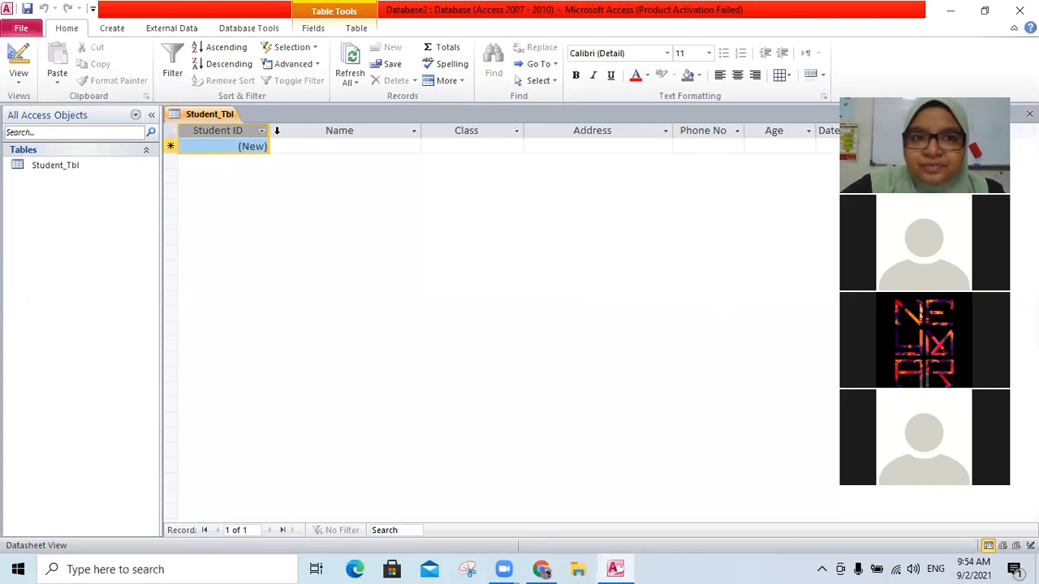
{"action": "left_click_drag", "start_coordinate": [268, 130], "coordinate": [252, 130]}
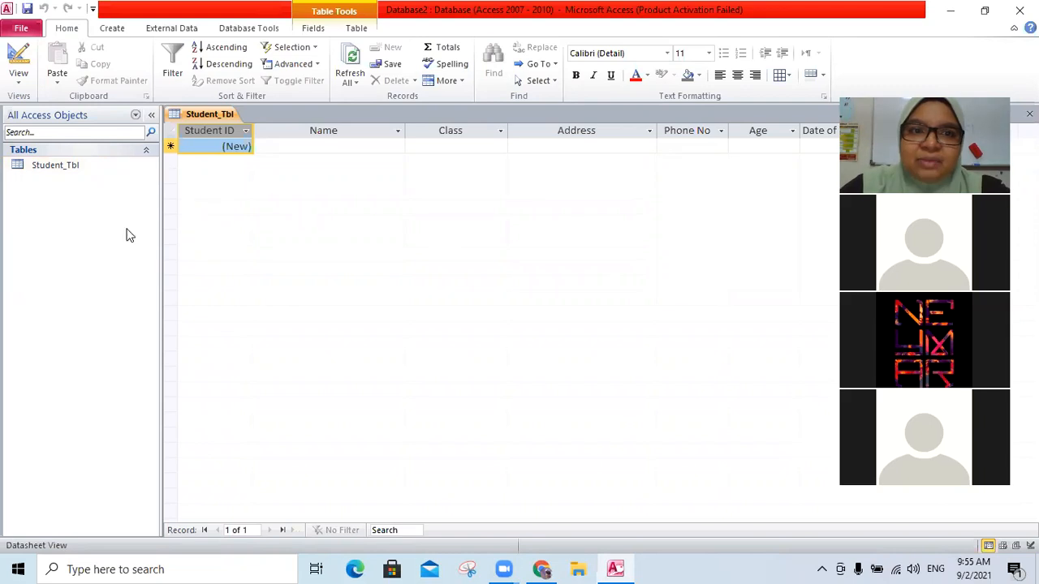
- Close the table without saving its layout changes
{"action": "right_click", "coordinate": [190, 116]}
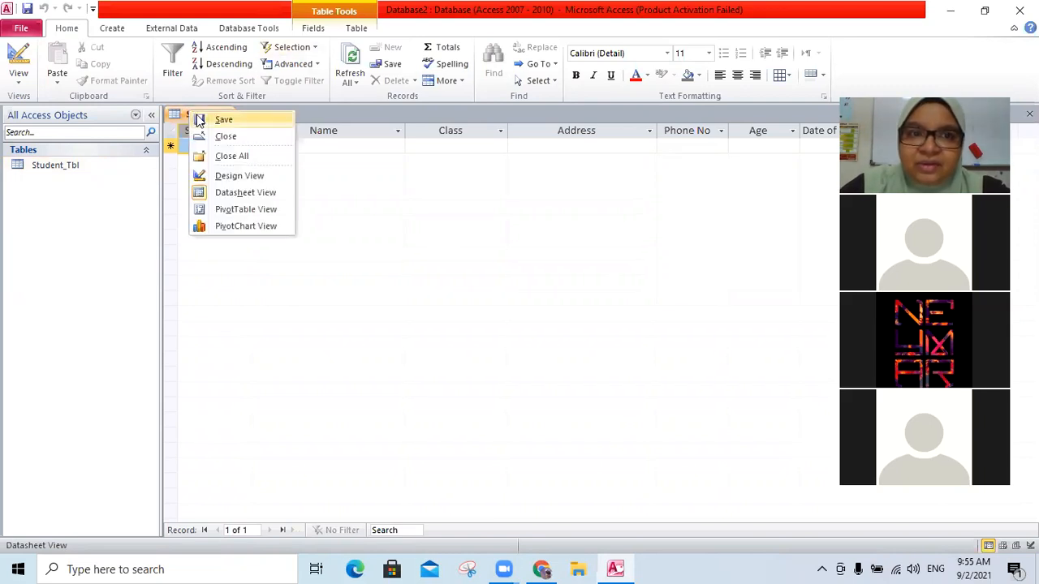
{"action": "left_click", "coordinate": [203, 133]}
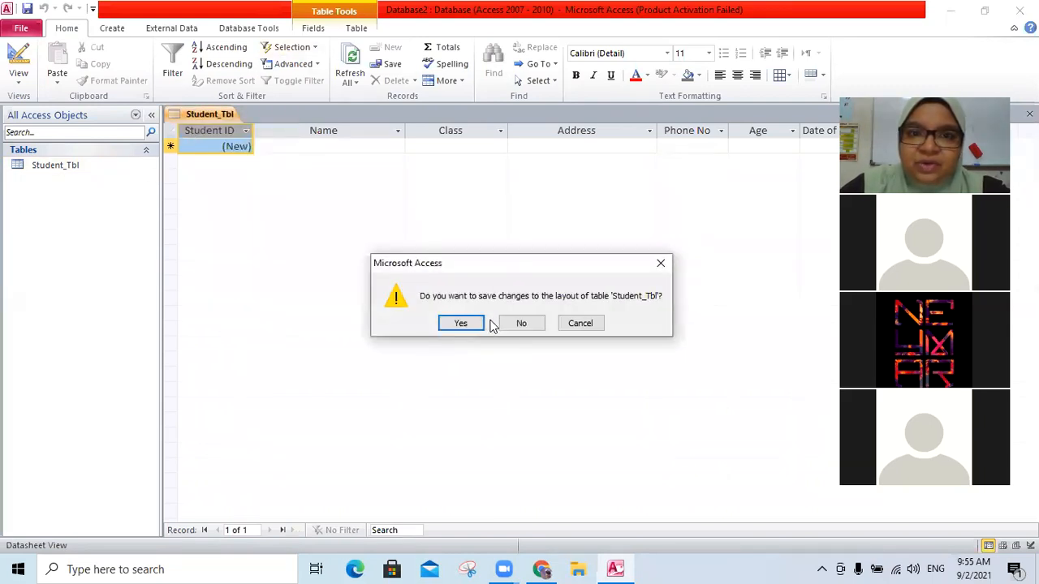
{"action": "left_click", "coordinate": [516, 323]}
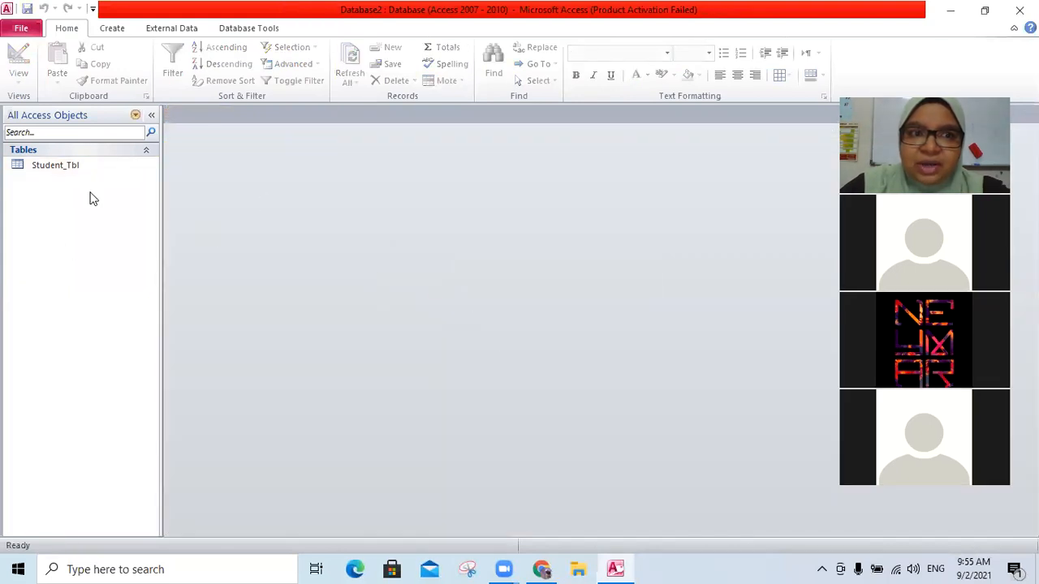
- Delete the Student_Tbl table from the database
{"action": "right_click", "coordinate": [81, 168]}
{"action": "left_click", "coordinate": [154, 302]}
{"action": "left_click", "coordinate": [479, 327]}
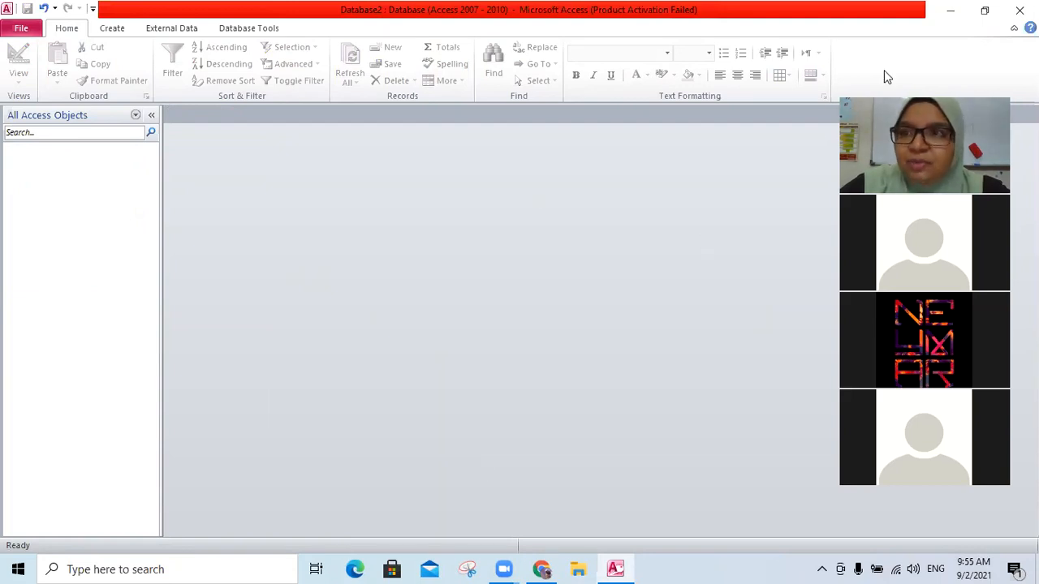
- Restart Access, dismiss the activation notice and create a new blank database
{"action": "left_click", "coordinate": [1019, 10]}
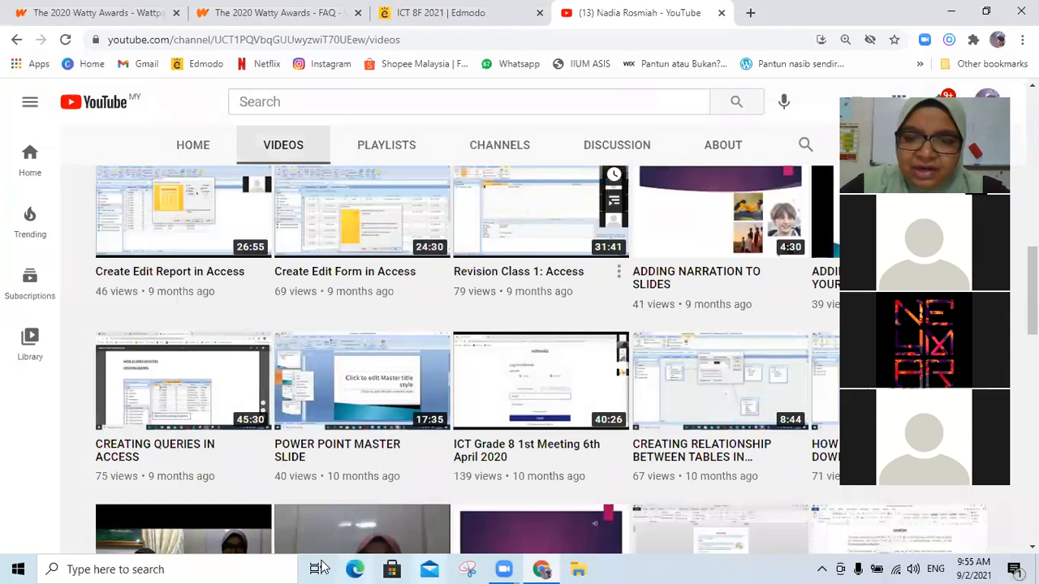
{"action": "left_click", "coordinate": [264, 569]}
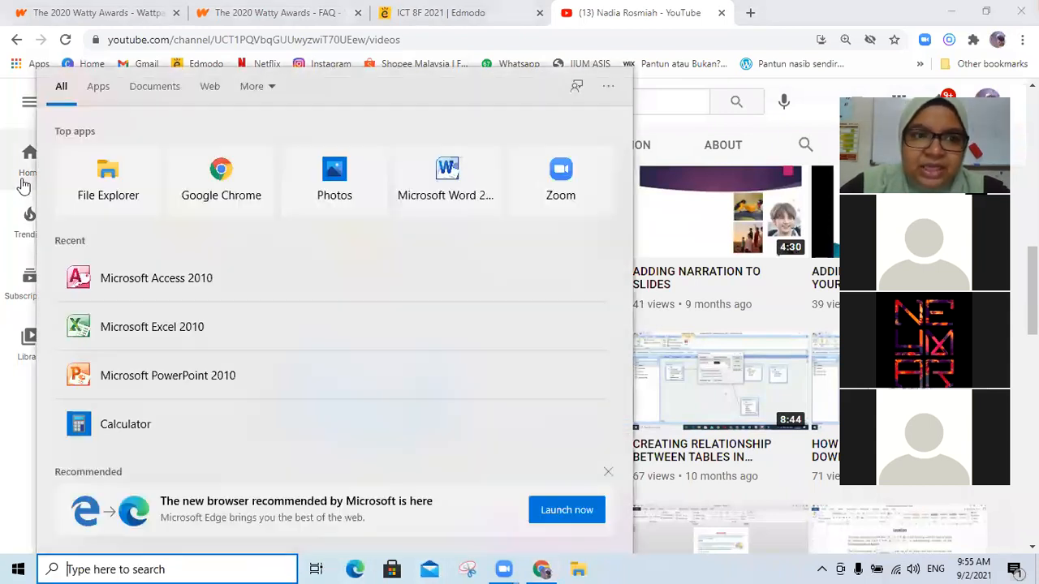
{"action": "left_click", "coordinate": [143, 282]}
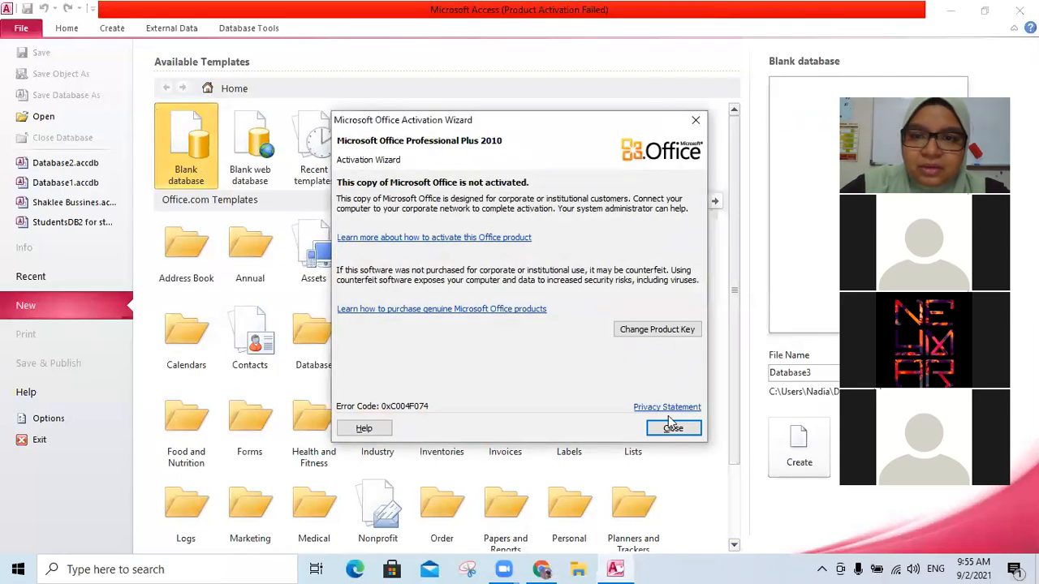
{"action": "left_click", "coordinate": [671, 428]}
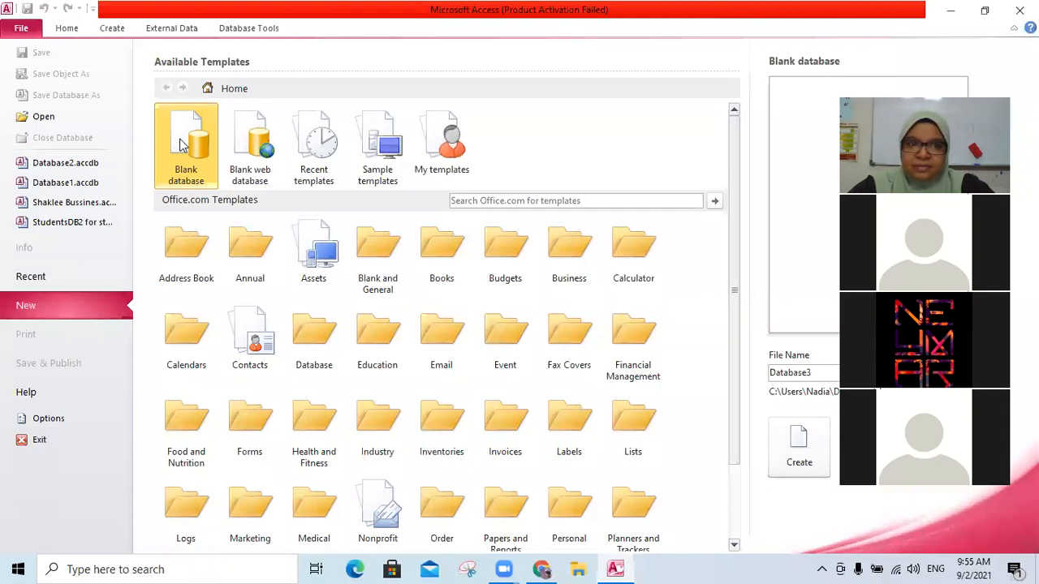
{"action": "double_click", "coordinate": [183, 145]}
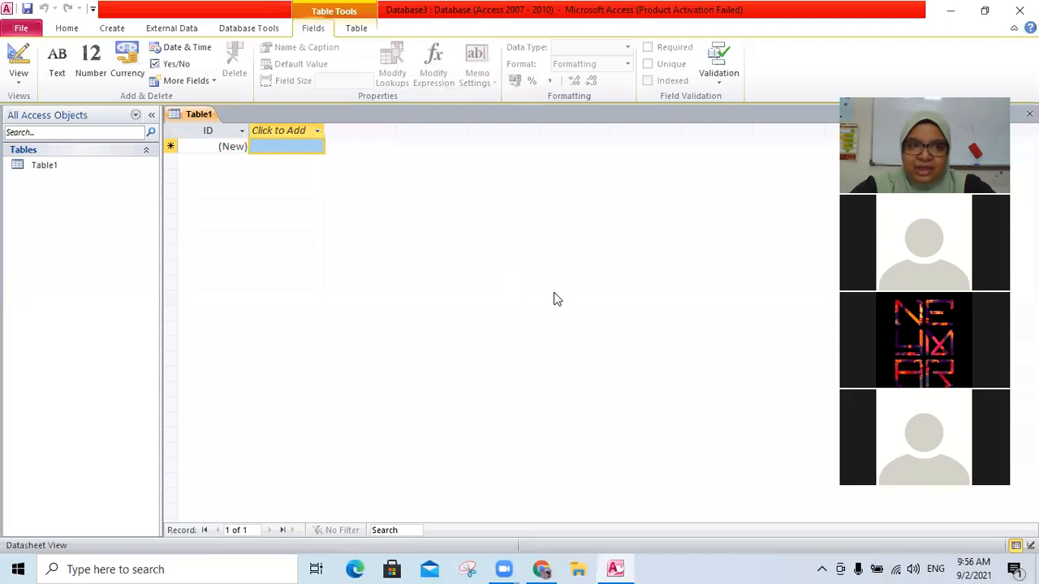
{"action": "right_click", "coordinate": [198, 114]}
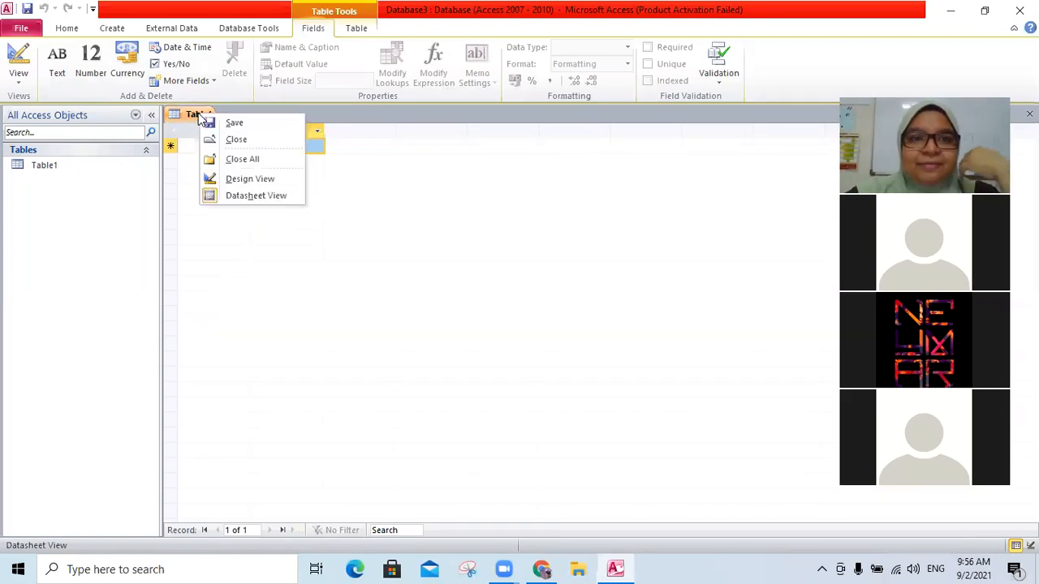
{"action": "left_click", "coordinate": [101, 218]}
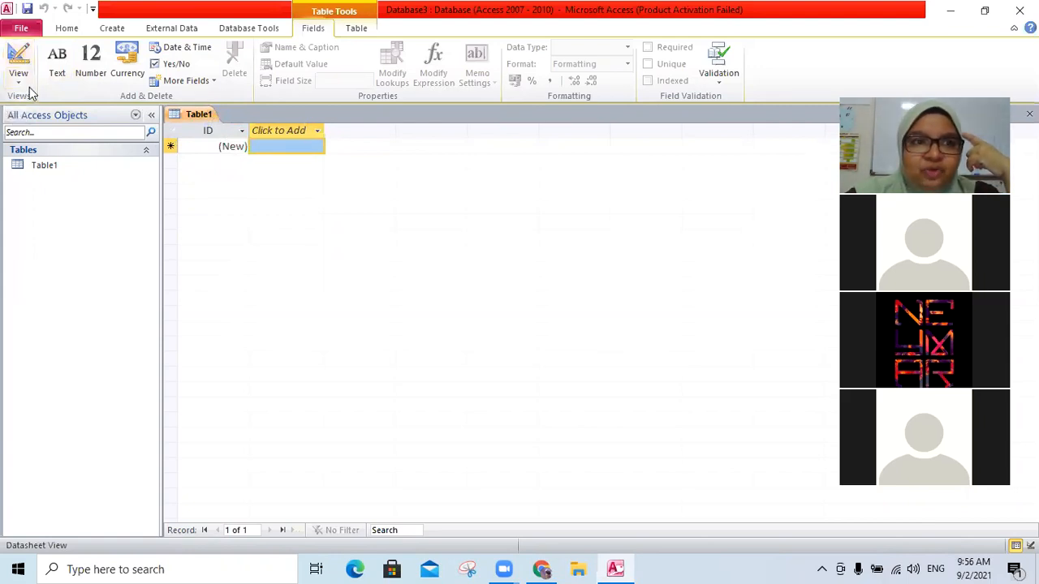
{"action": "left_click", "coordinate": [27, 85]}
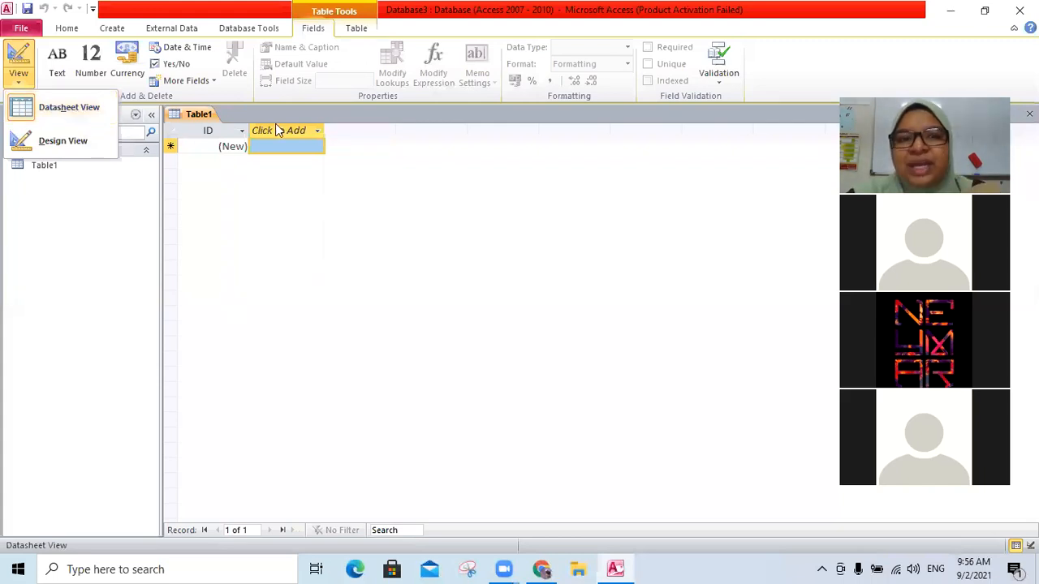
{"action": "left_click", "coordinate": [48, 138]}
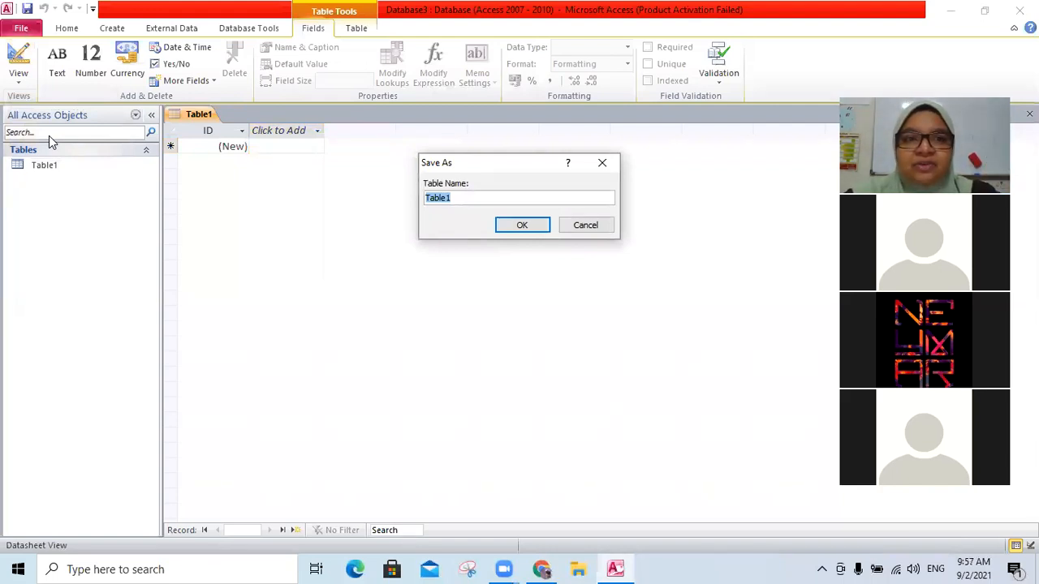
{"action": "left_click", "coordinate": [597, 227]}
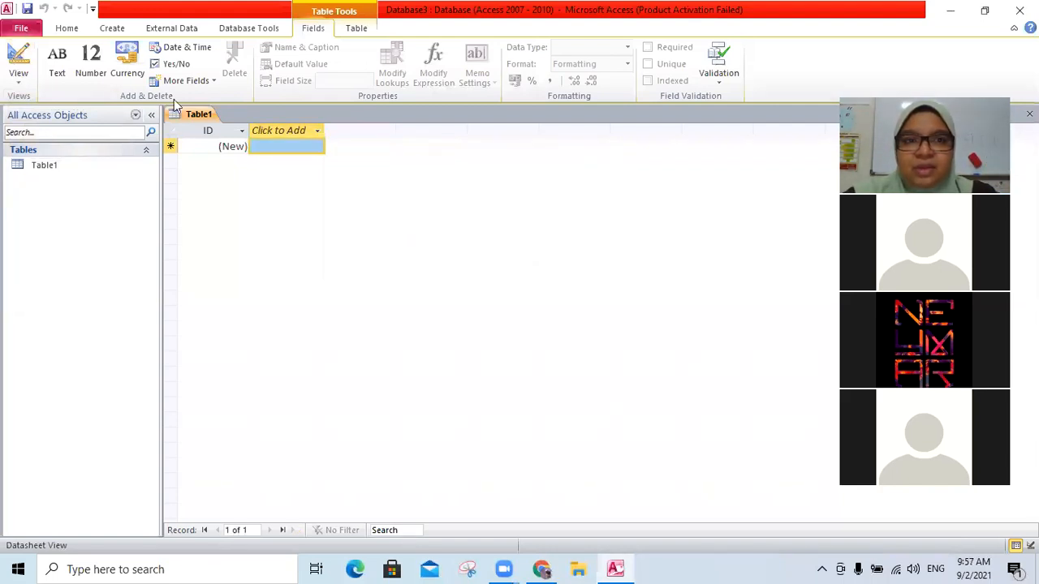
{"action": "left_click", "coordinate": [13, 71]}
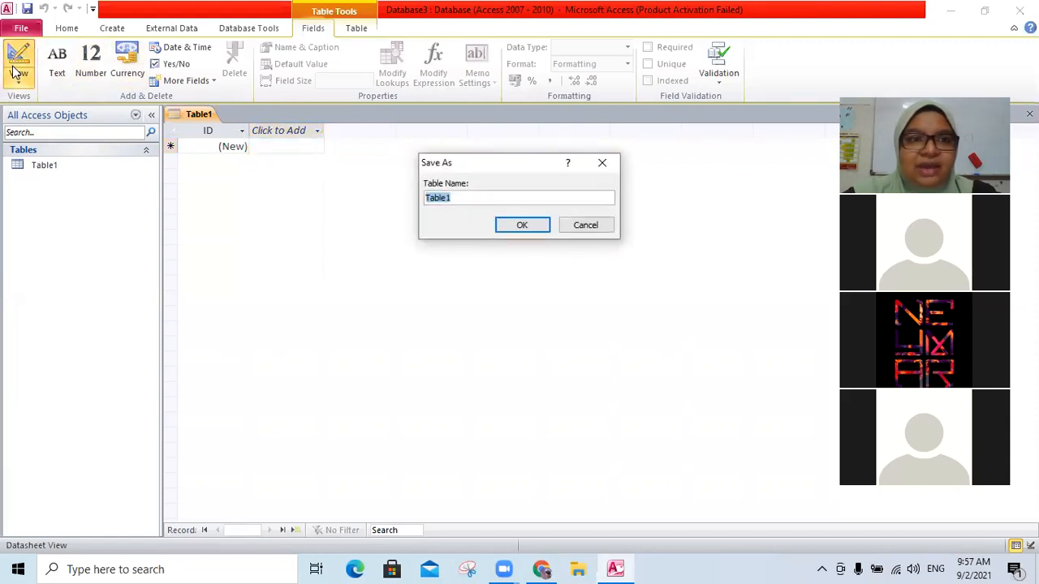
{"action": "left_click", "coordinate": [586, 226]}
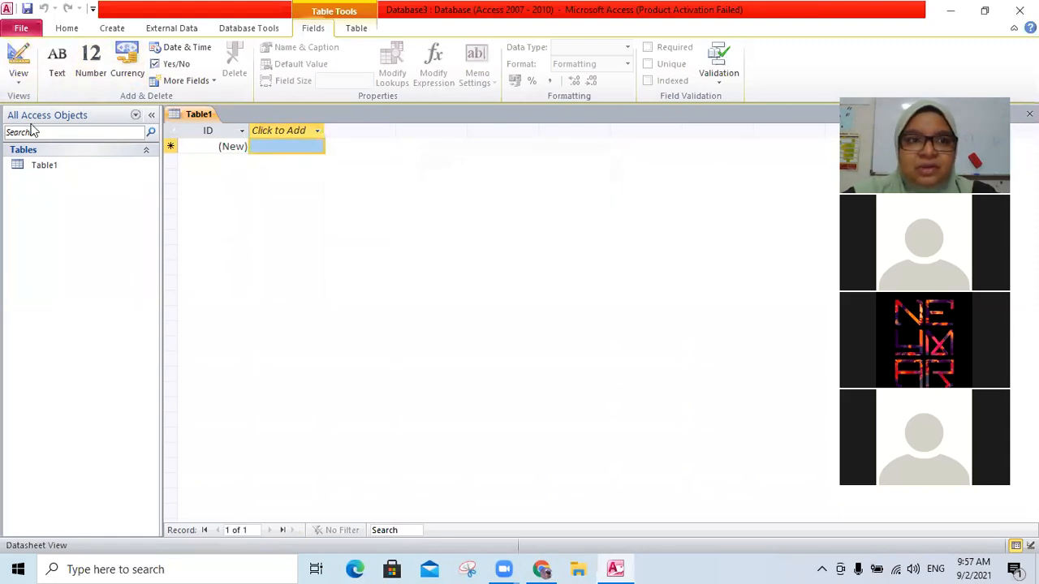
- Switch the new table to Design View, saving it as Students_Tbl
{"action": "left_click", "coordinate": [18, 81]}
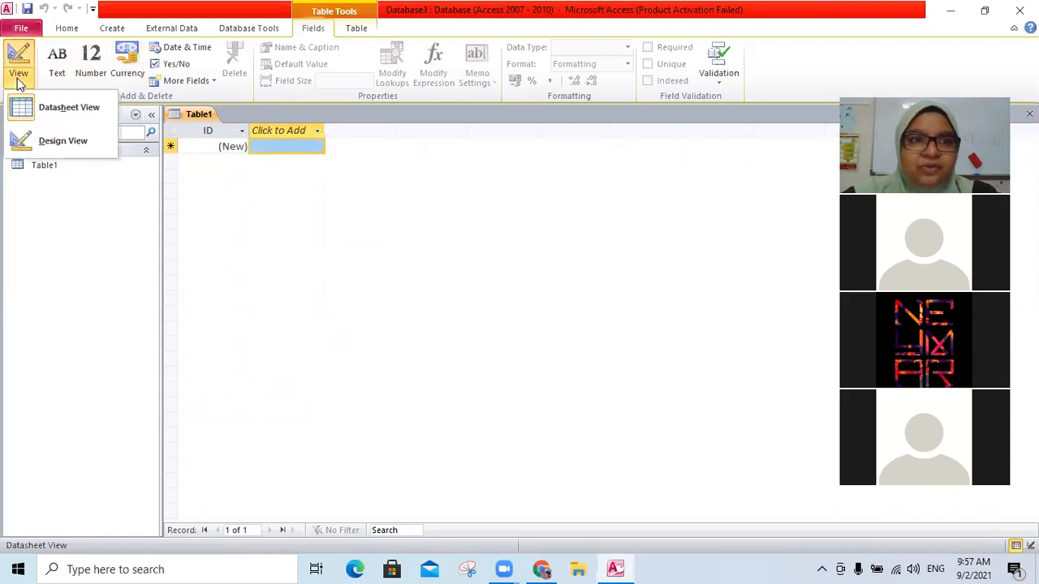
{"action": "left_click", "coordinate": [74, 152]}
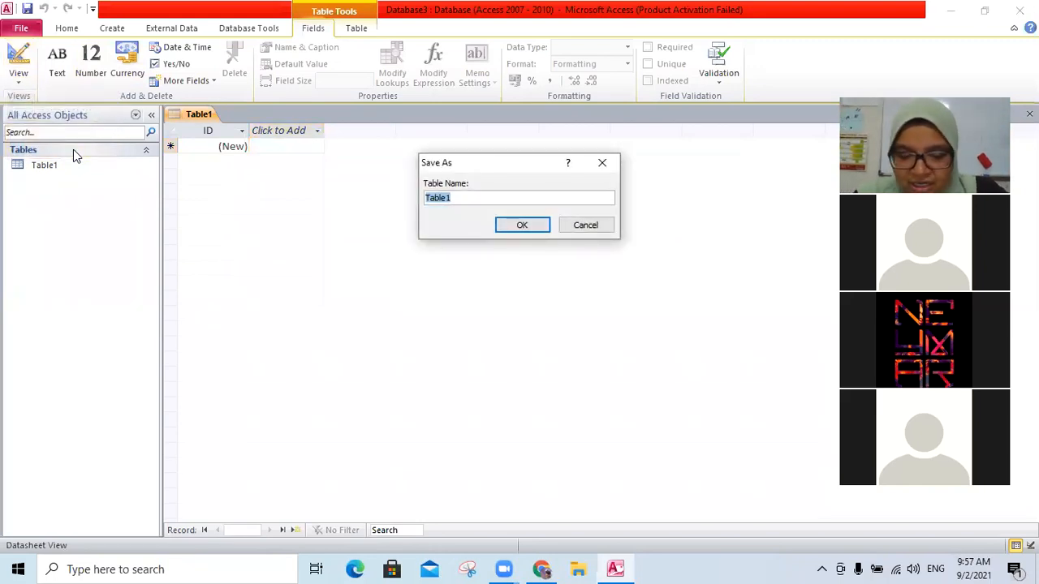
{"action": "type", "text": "Studen"}
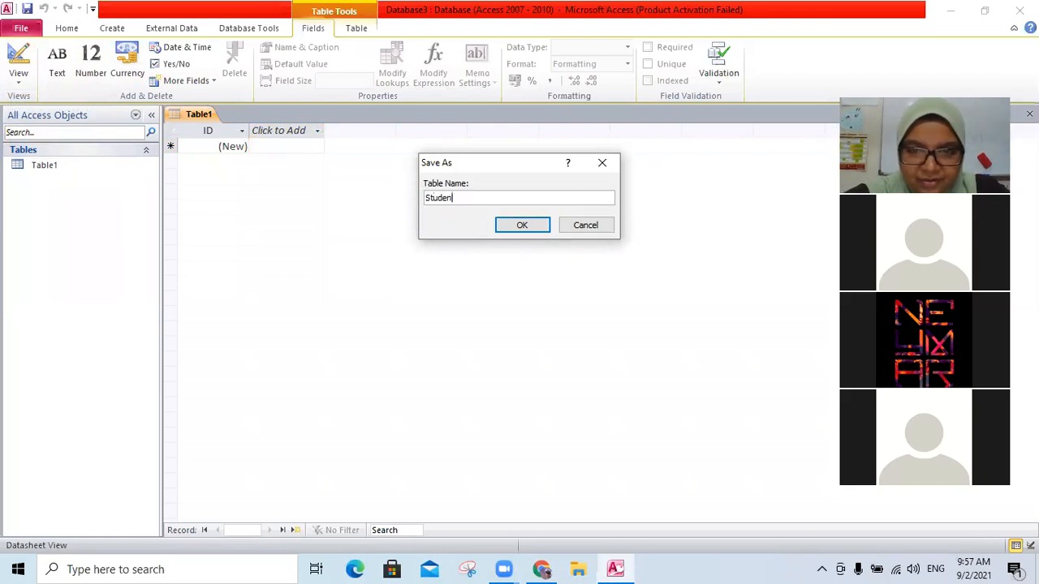
{"action": "type", "text": "ts_Tbl"}
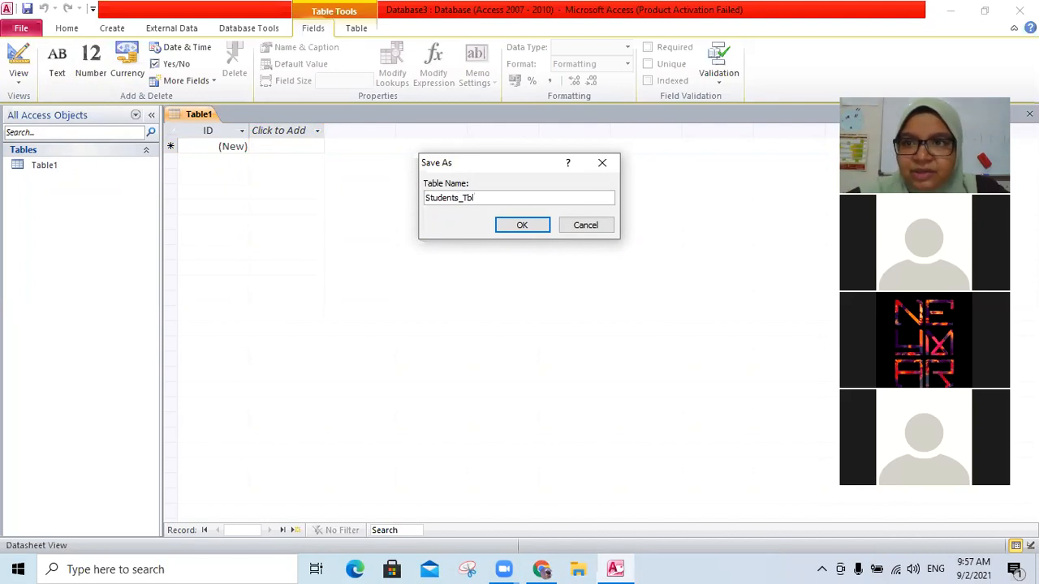
{"action": "left_click", "coordinate": [523, 226]}
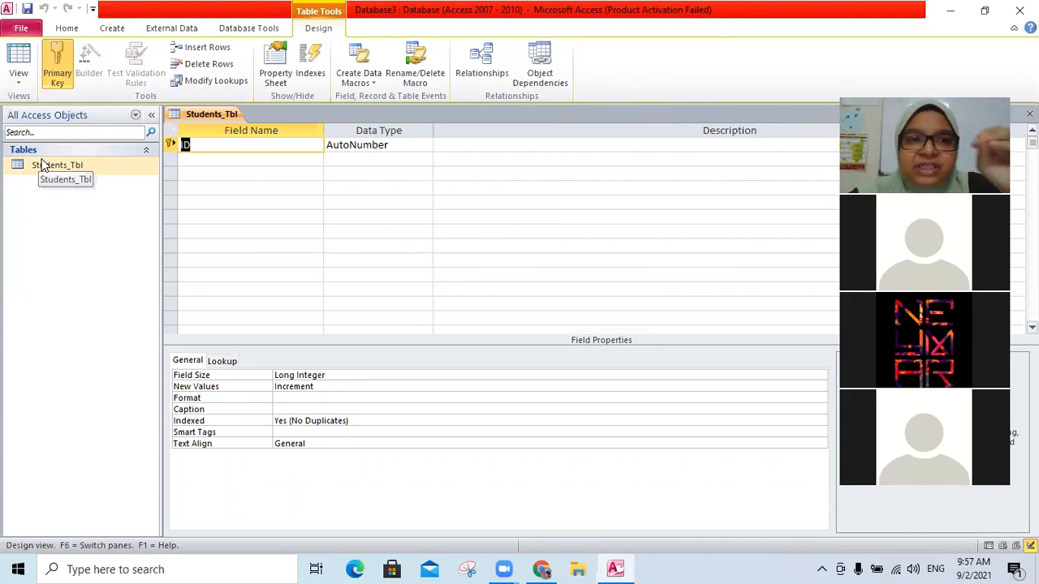
- Rename the first field to Students ID
{"action": "double_click", "coordinate": [185, 144]}
{"action": "left_click", "coordinate": [218, 157]}
{"action": "left_click", "coordinate": [219, 143]}
{"action": "key", "text": "BackSpace"}
{"action": "key", "text": "BackSpace"}
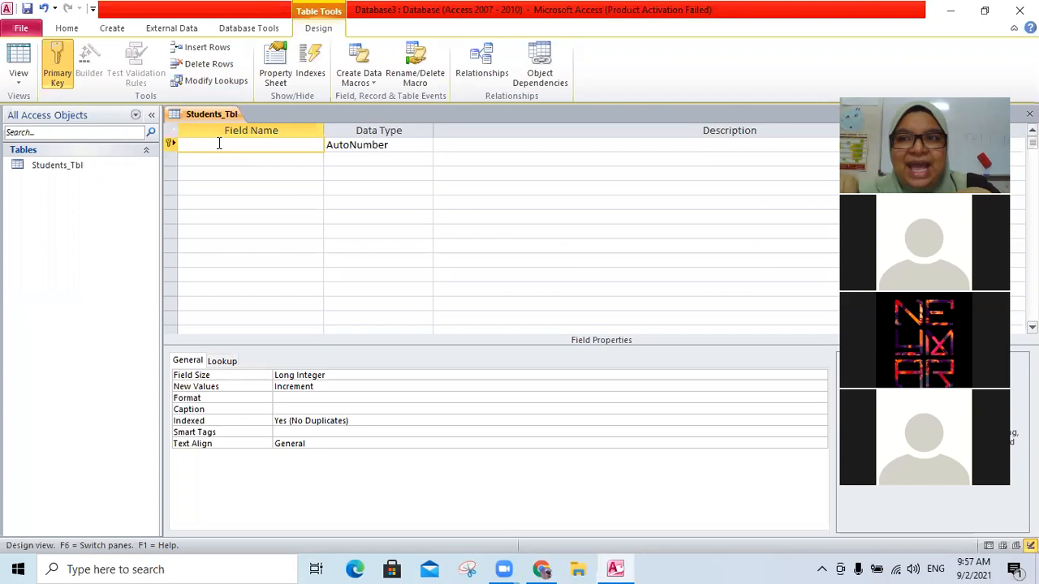
{"action": "type", "text": "Student ID"}
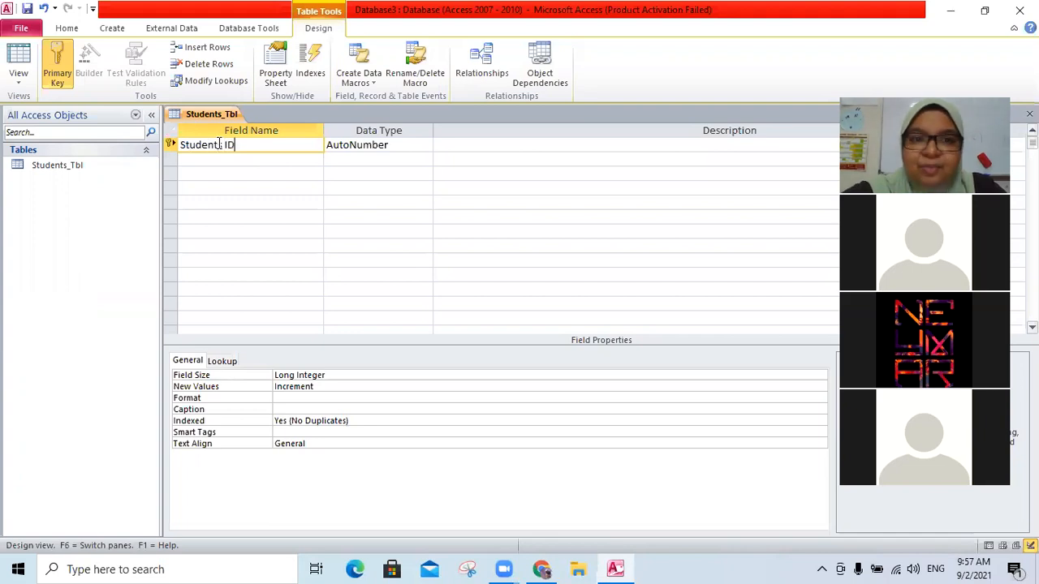
{"action": "left_click", "coordinate": [220, 143]}
{"action": "type", "text": "s"}
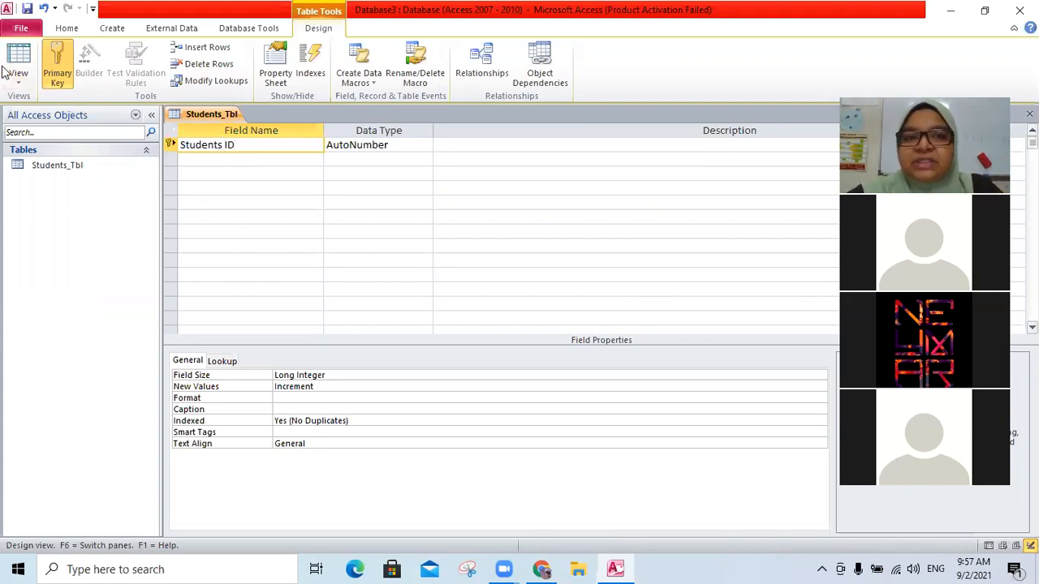
- Add a second field named Name and dismiss the reserved-word notice
{"action": "left_click", "coordinate": [255, 157]}
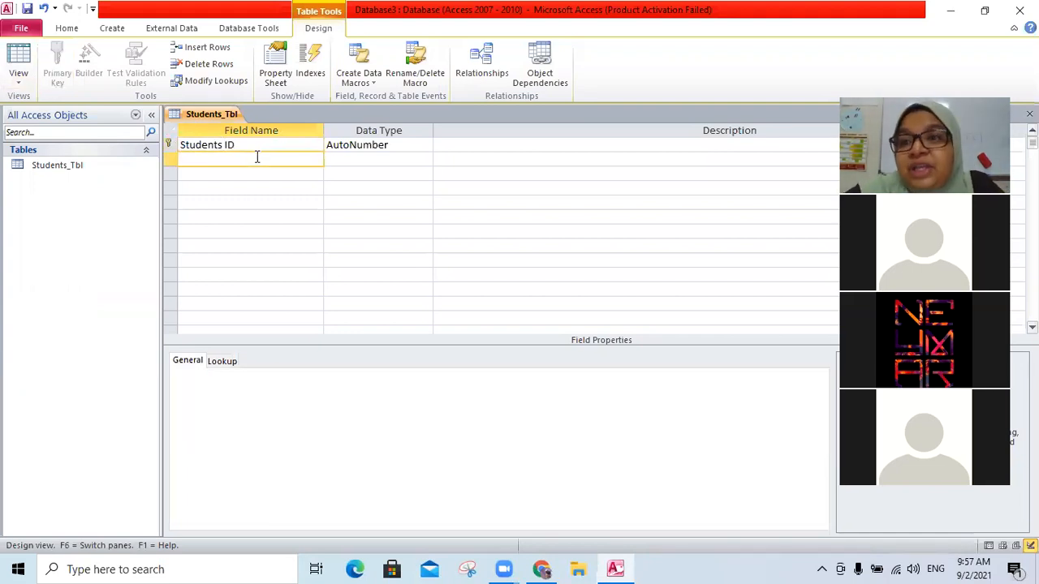
{"action": "type", "text": "NAk"}
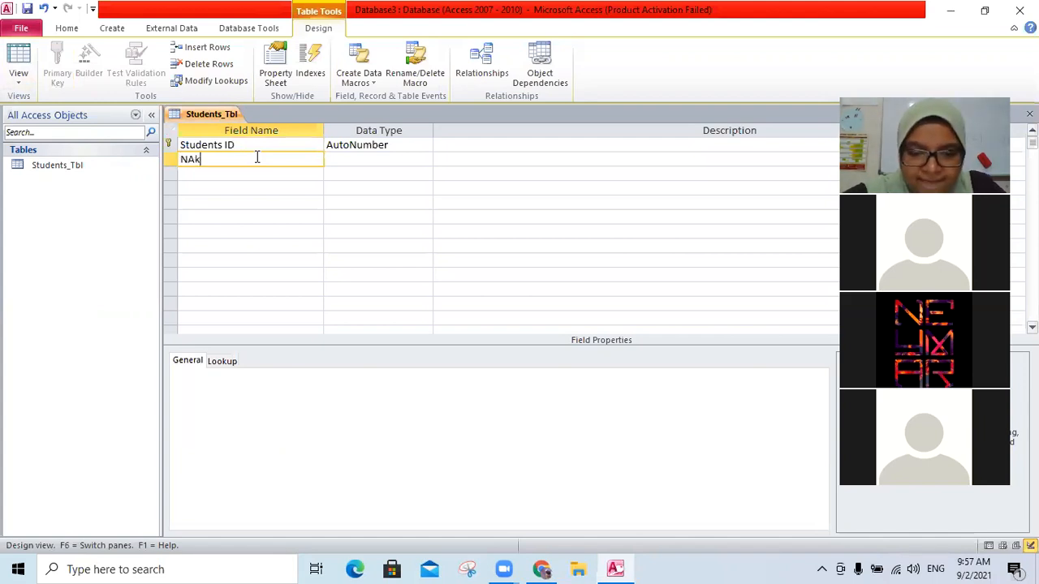
{"action": "key", "text": "BackSpace"}
{"action": "key", "text": "BackSpace"}
{"action": "type", "text": "ame"}
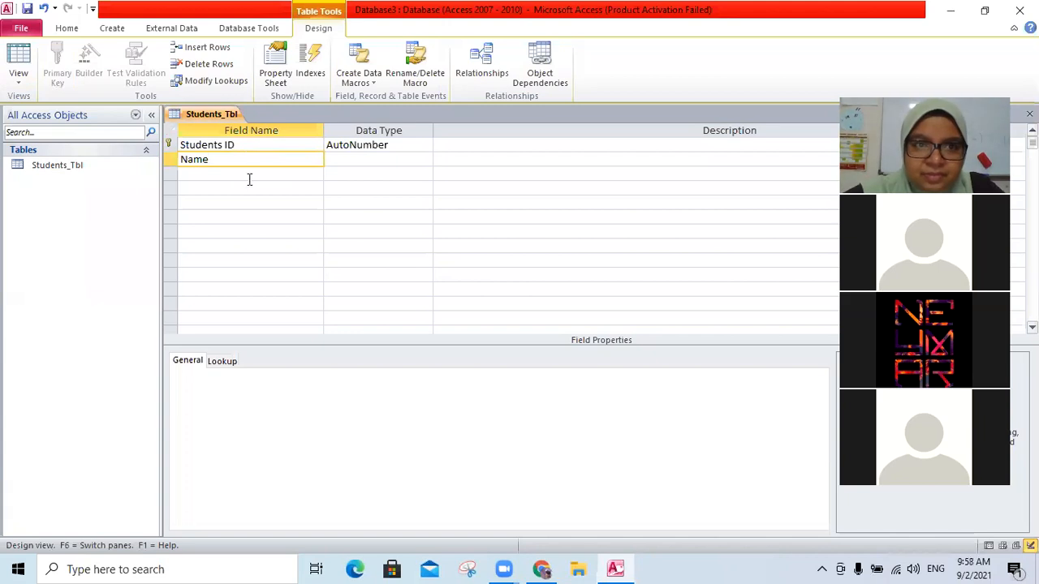
{"action": "left_click", "coordinate": [249, 179]}
{"action": "left_click", "coordinate": [460, 321]}
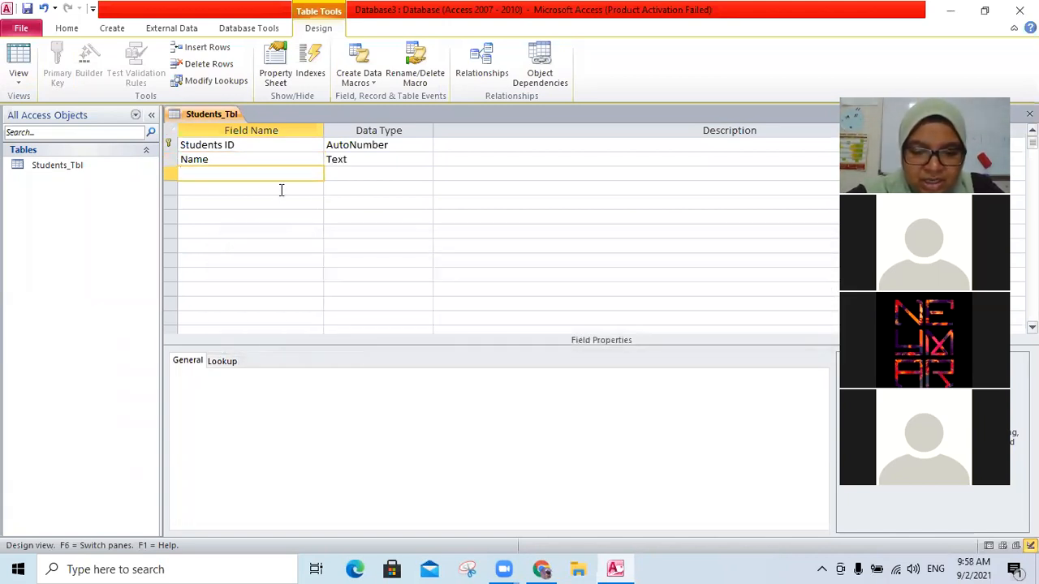
- Add Class and Address fields below Name
{"action": "type", "text": "Class"}
{"action": "left_click", "coordinate": [281, 190]}
{"action": "type", "text": "Ad"}
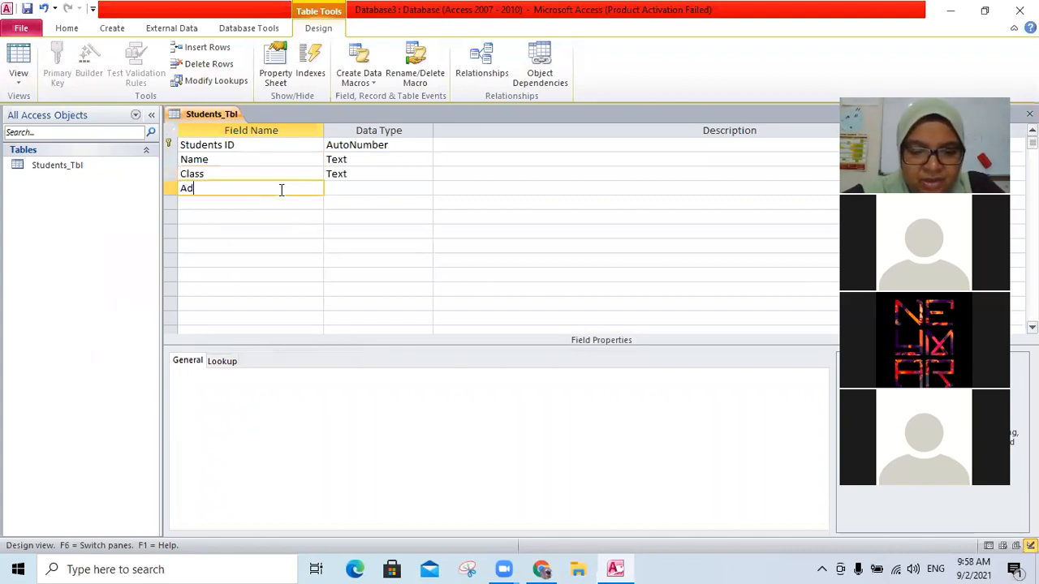
{"action": "type", "text": "ress"}
{"action": "key", "text": "BackSpace"}
{"action": "key", "text": "BackSpace"}
{"action": "key", "text": "BackSpace"}
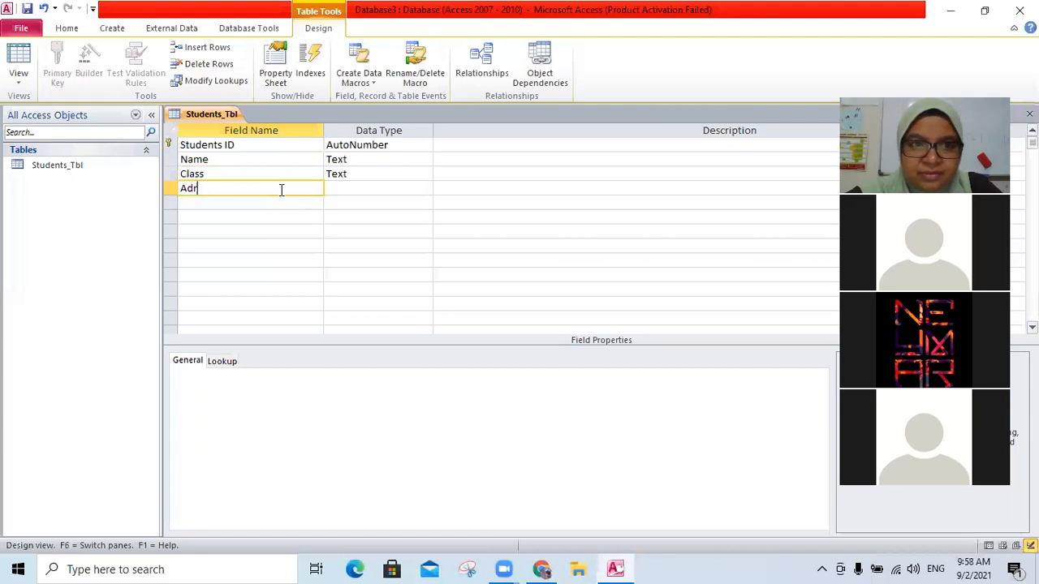
{"action": "type", "text": "dress"}
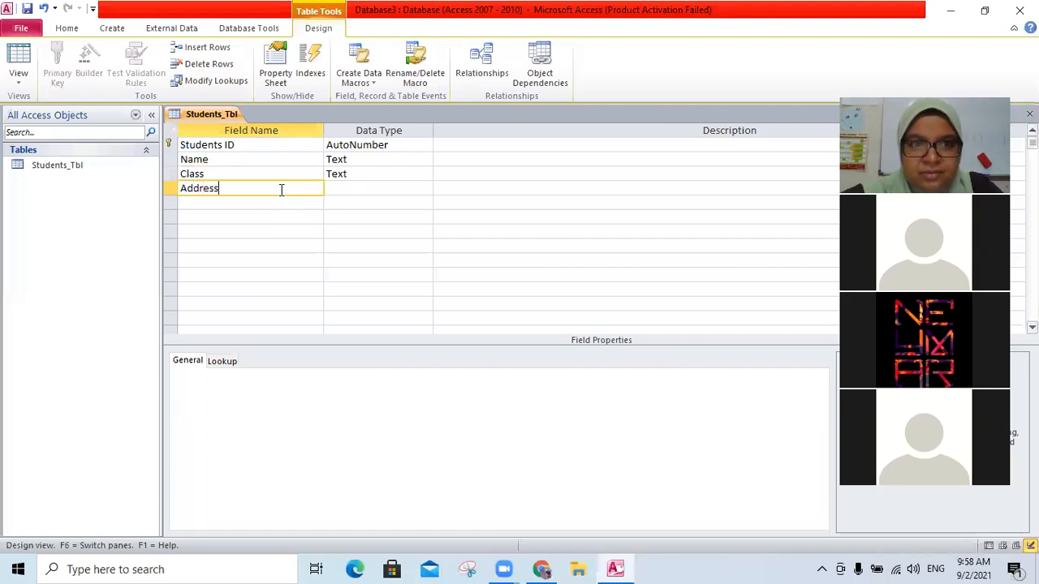
- Add Phone No and DOB fields below Address
{"action": "left_click", "coordinate": [271, 198]}
{"action": "type", "text": "P"}
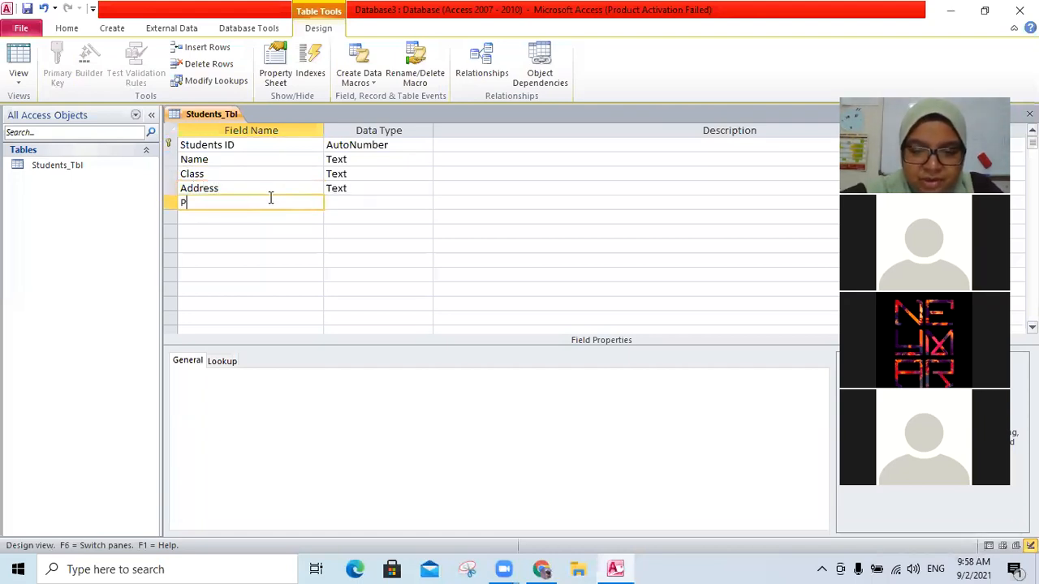
{"action": "type", "text": "hone No"}
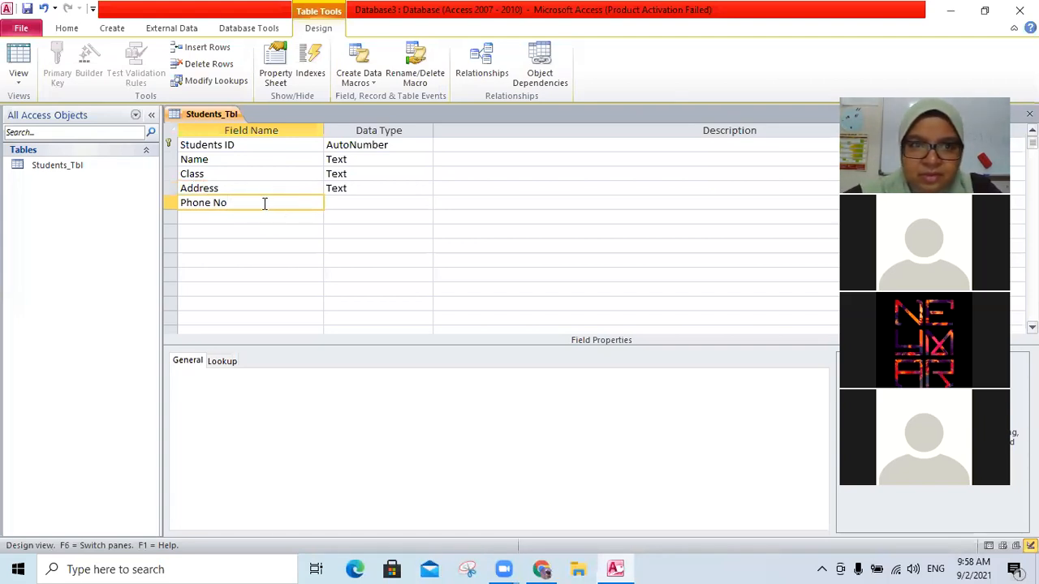
{"action": "left_click", "coordinate": [256, 216]}
{"action": "type", "text": "DOB"}
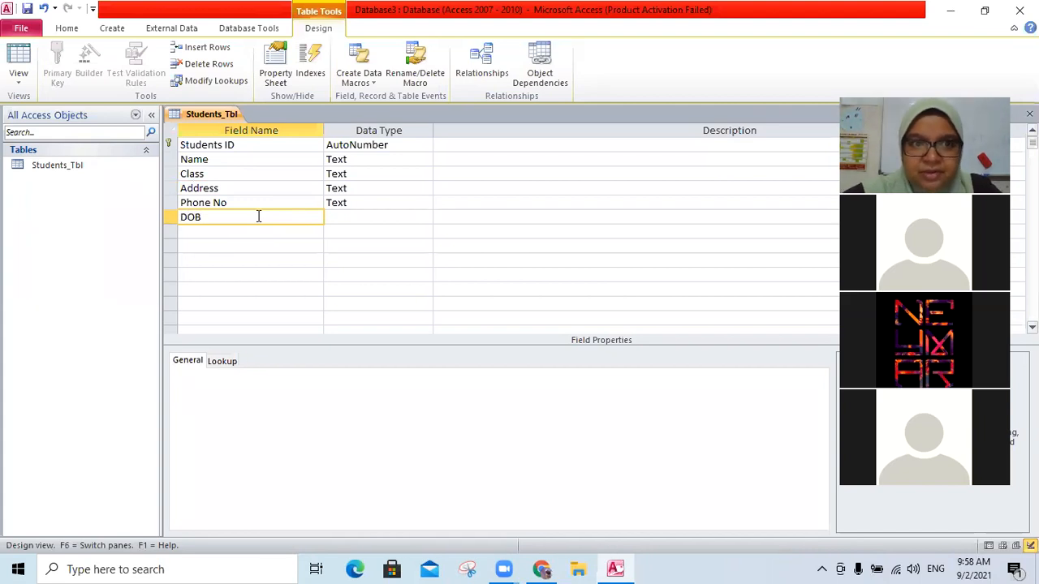
- Review the field data types and set the DOB field's data type to Date/Time
{"action": "left_click", "coordinate": [401, 220]}
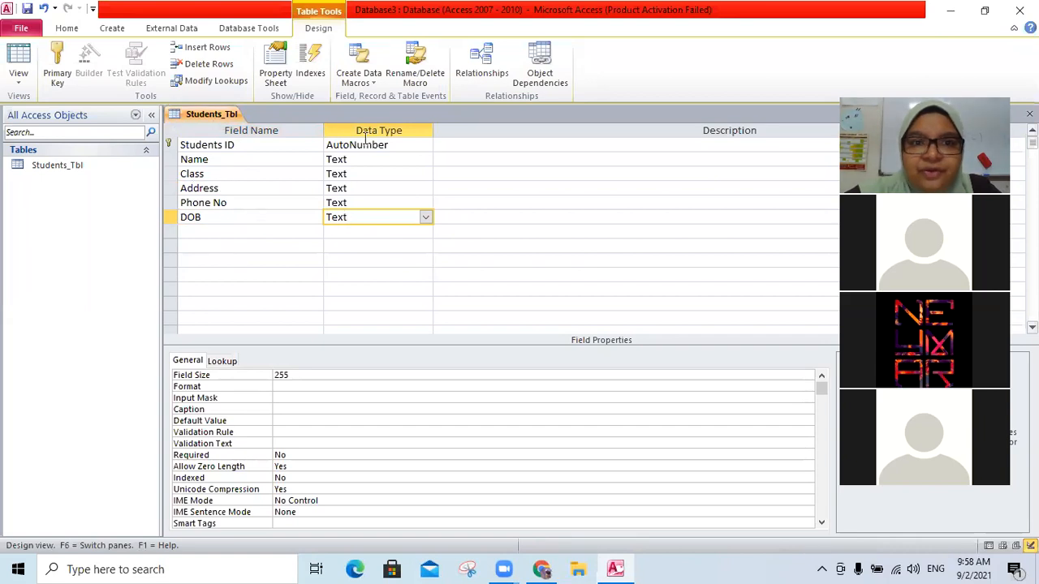
{"action": "left_click", "coordinate": [406, 174]}
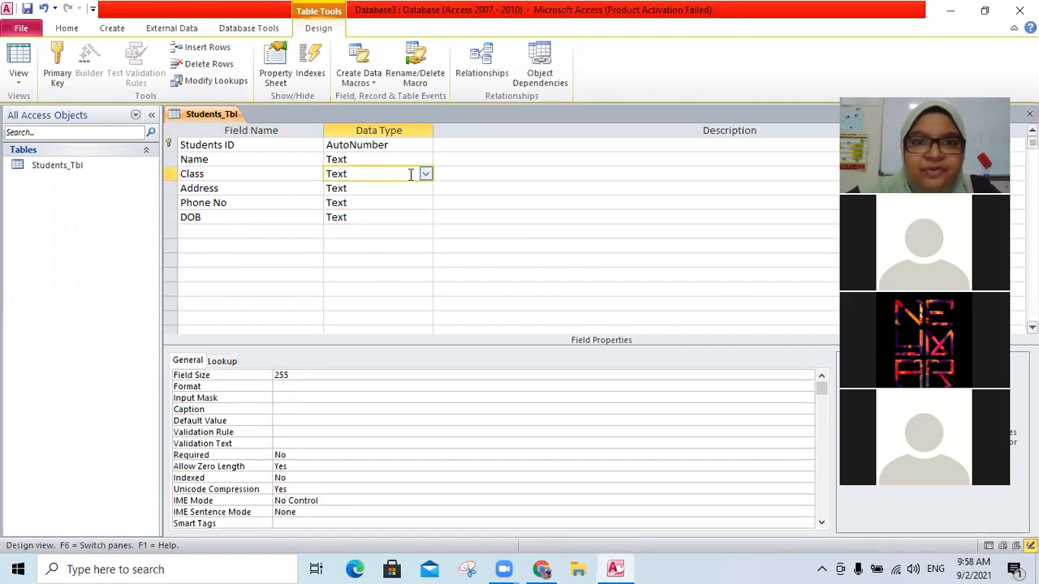
{"action": "left_click", "coordinate": [394, 190]}
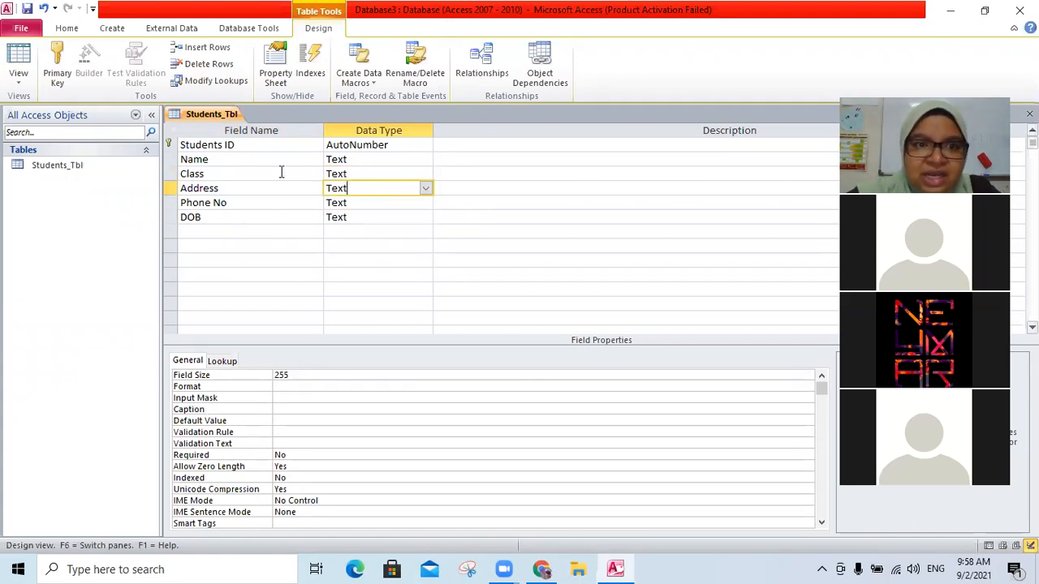
{"action": "left_click", "coordinate": [394, 204]}
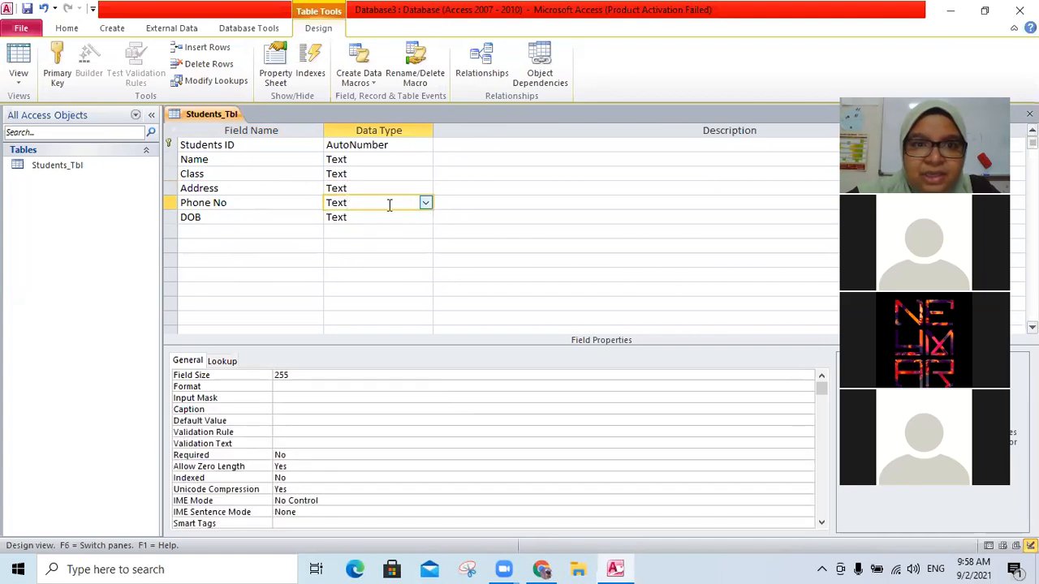
{"action": "left_click", "coordinate": [390, 217]}
{"action": "left_click", "coordinate": [425, 216]}
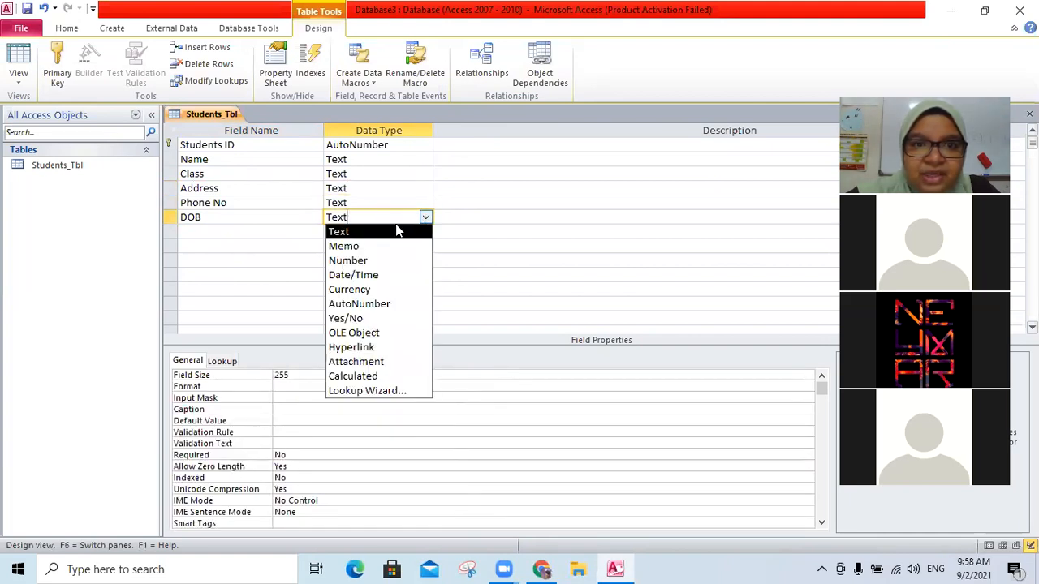
{"action": "left_click", "coordinate": [357, 275]}
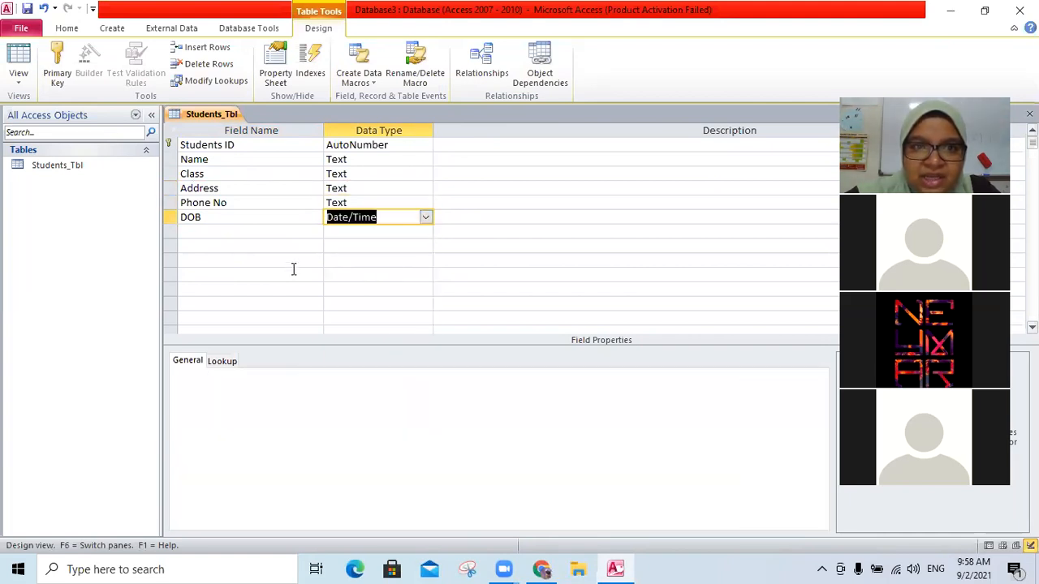
- Add an Age field with the Number data type
{"action": "left_click", "coordinate": [255, 225]}
{"action": "type", "text": "Age"}
{"action": "left_click", "coordinate": [406, 229]}
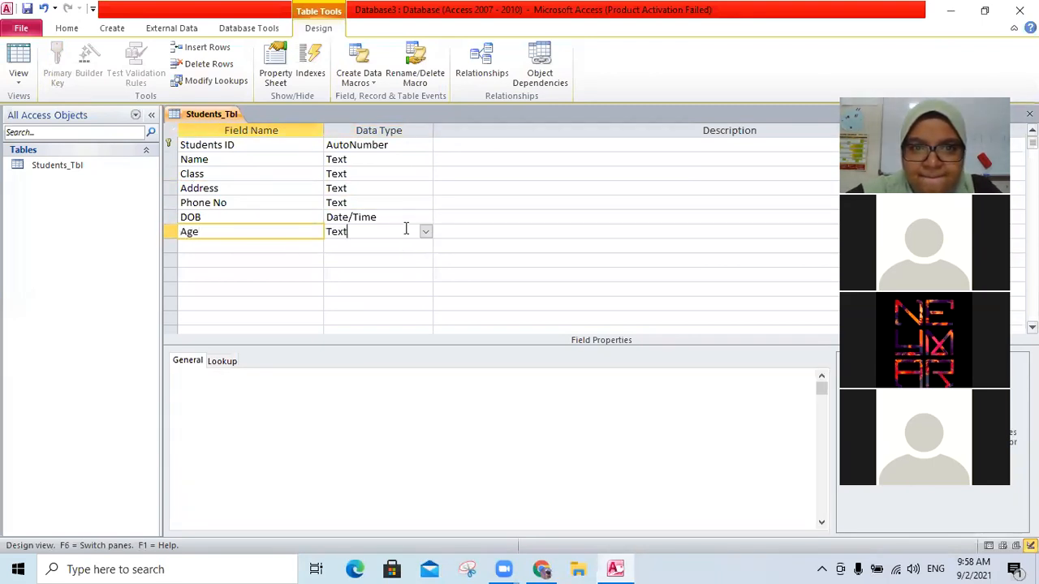
{"action": "left_click", "coordinate": [424, 232]}
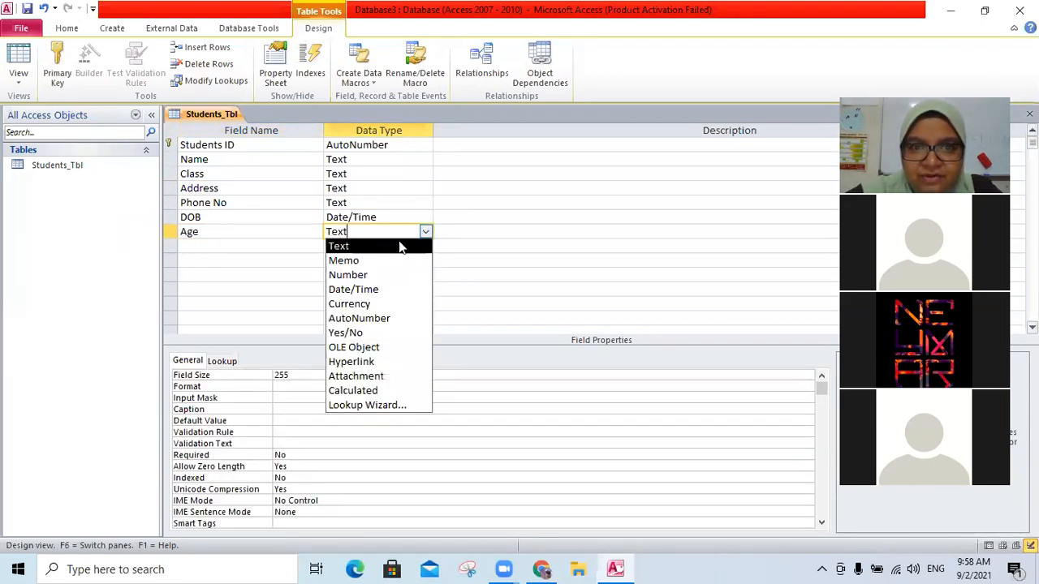
{"action": "left_click", "coordinate": [349, 276]}
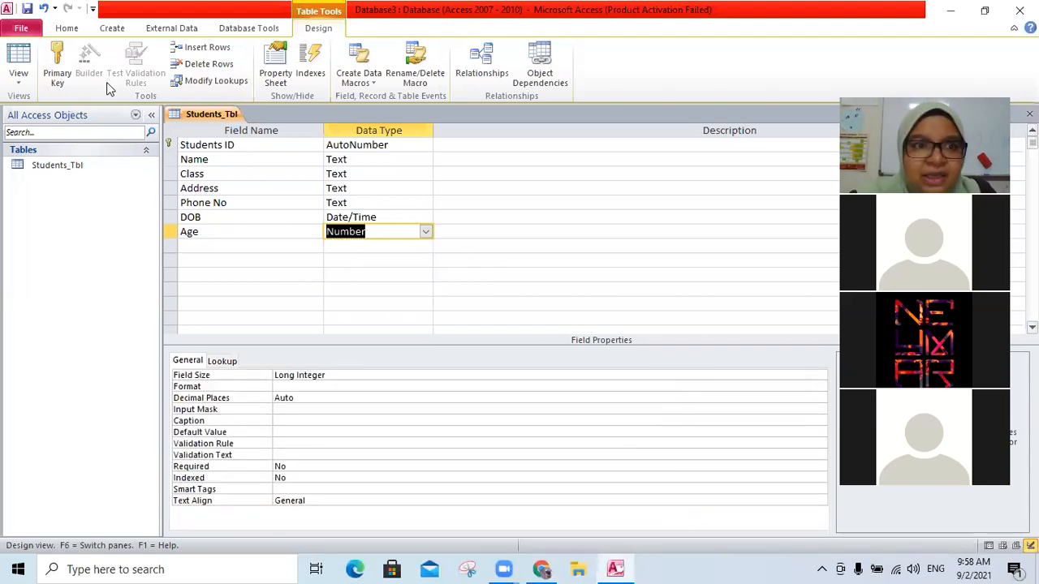
- Save the table and open it in Datasheet View, widening the Name and Class columns
{"action": "left_click", "coordinate": [20, 52]}
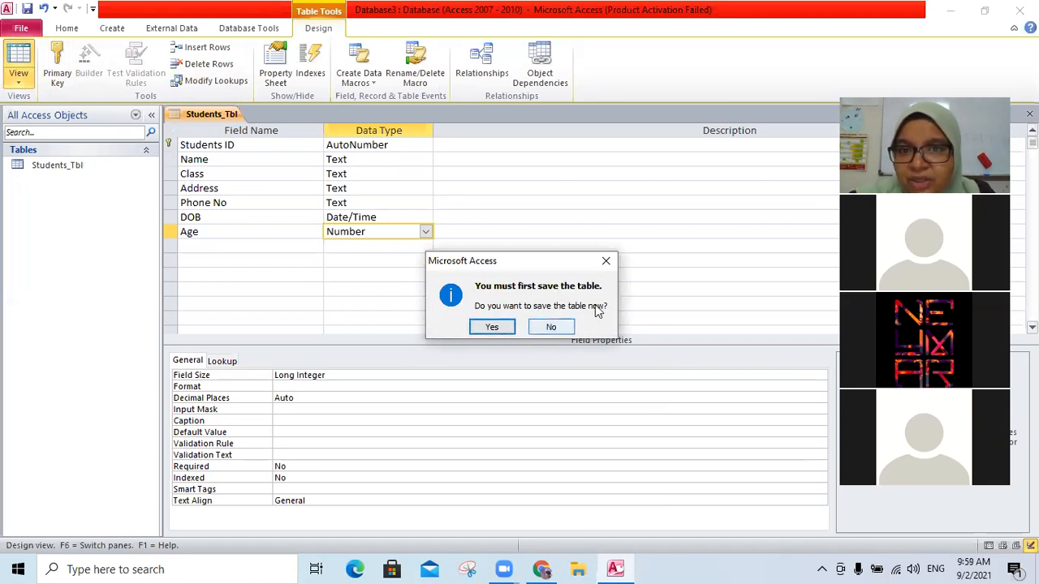
{"action": "left_click", "coordinate": [491, 327]}
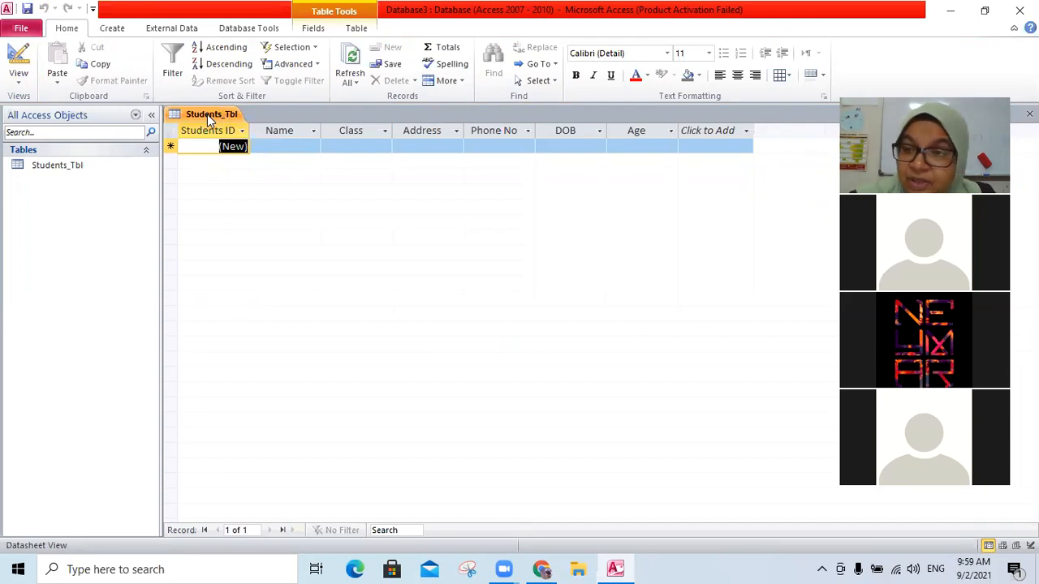
{"action": "double_click", "coordinate": [255, 130]}
{"action": "left_click_drag", "start_coordinate": [329, 126], "coordinate": [375, 134]}
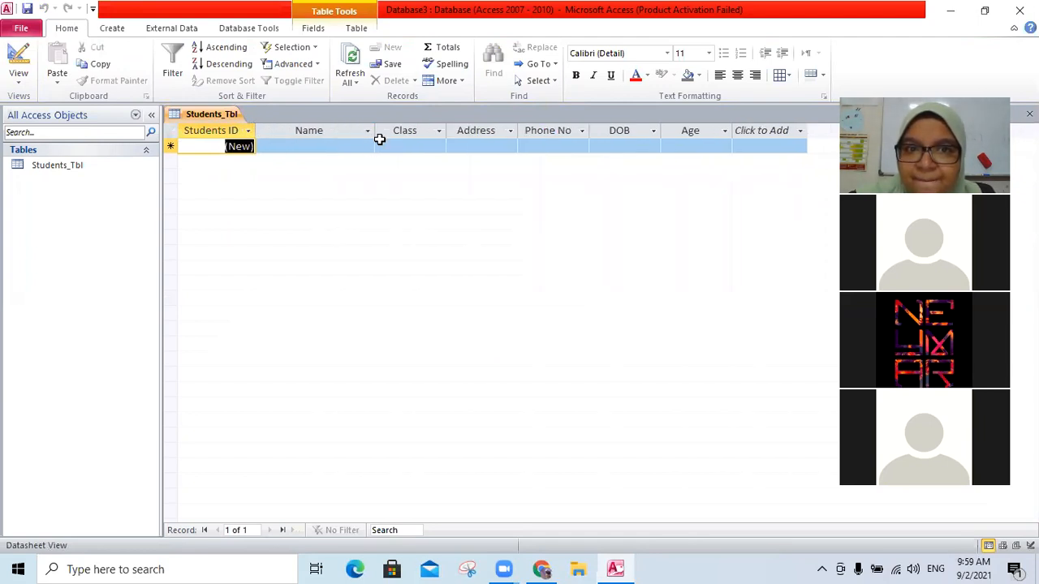
{"action": "left_click_drag", "start_coordinate": [446, 133], "coordinate": [477, 136]}
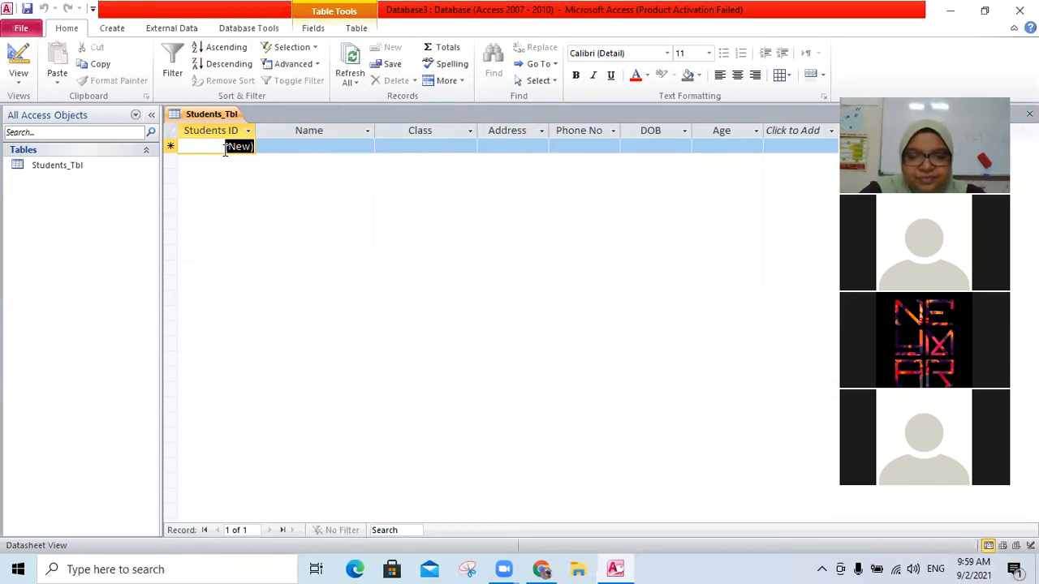
- Start the first record by entering the student's name and the class 8G
{"action": "key", "text": "Caps_Lock"}
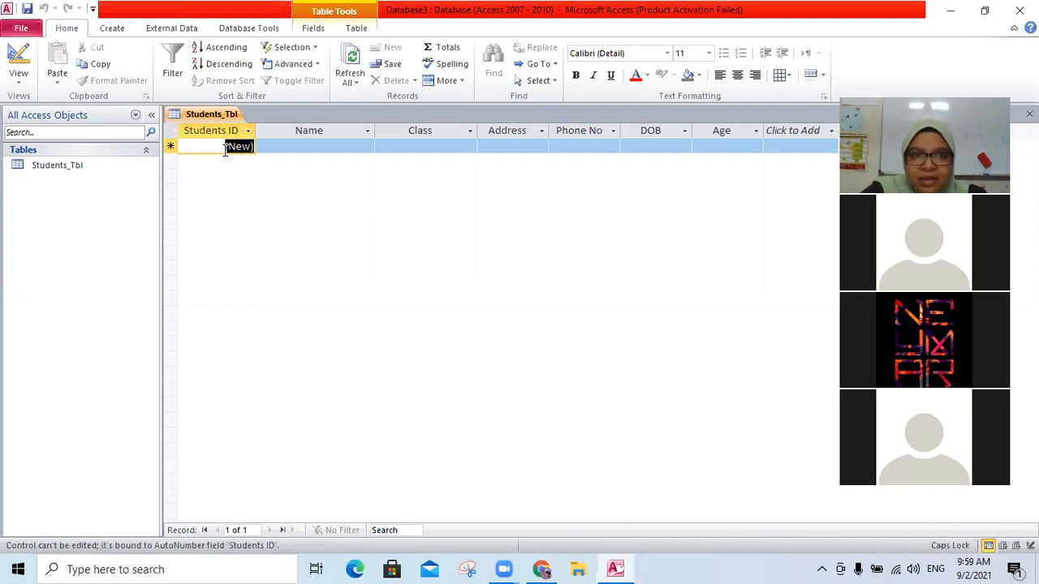
{"action": "key", "text": "Caps_Lock"}
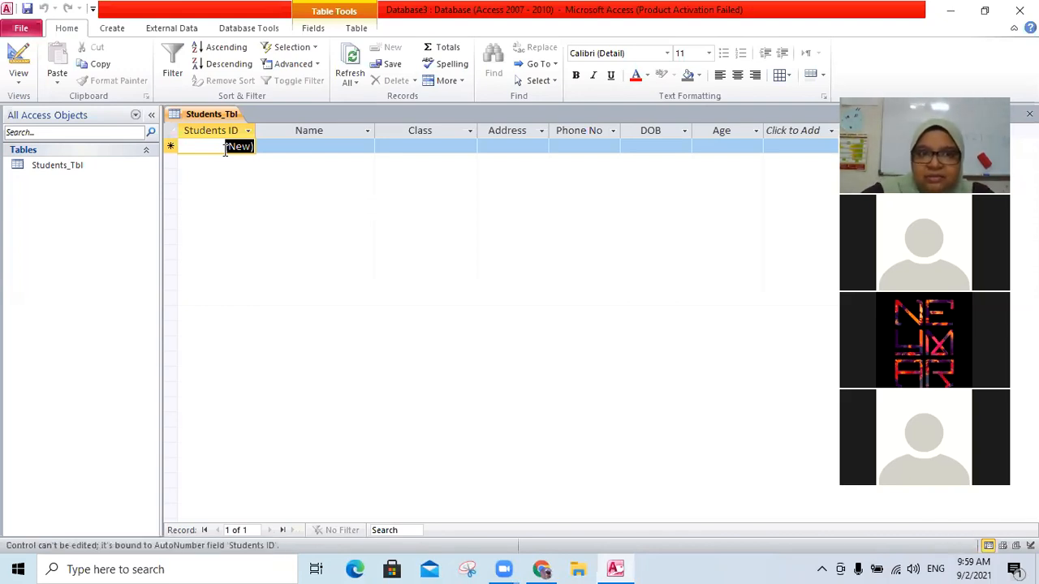
{"action": "left_click", "coordinate": [293, 149]}
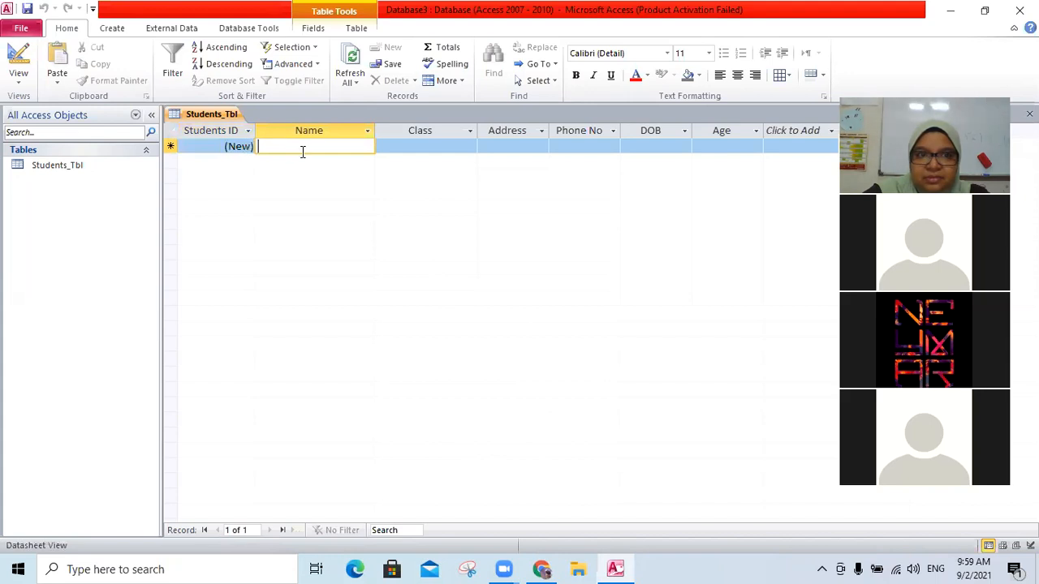
{"action": "type", "text": "N"}
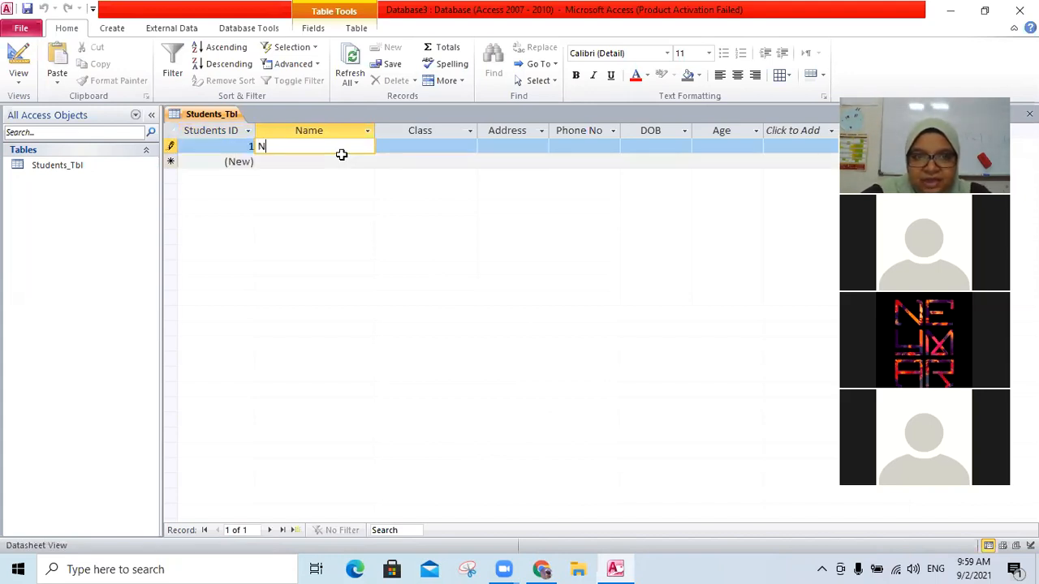
{"action": "type", "text": "adia"}
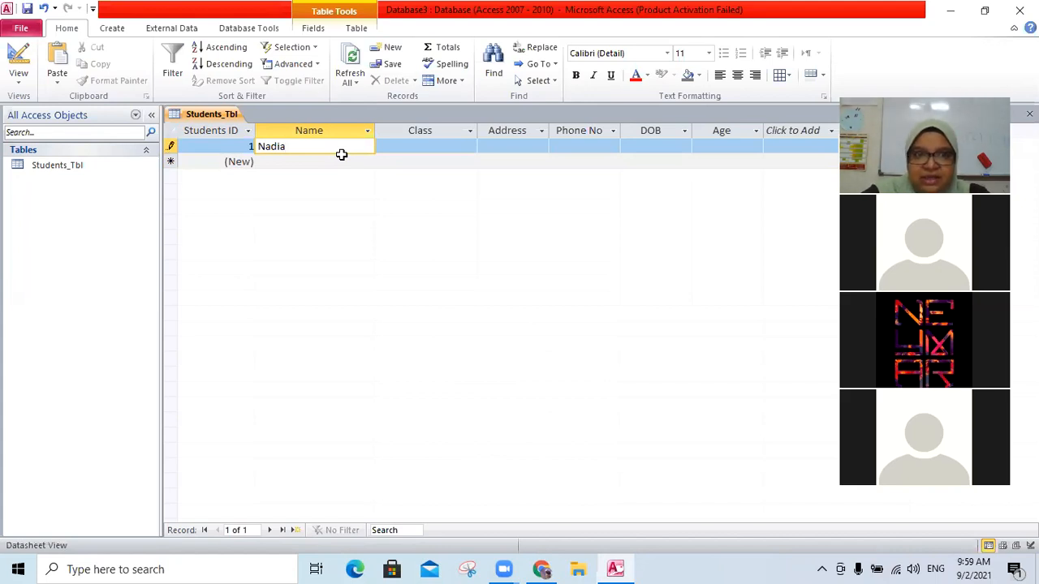
{"action": "left_click", "coordinate": [420, 148]}
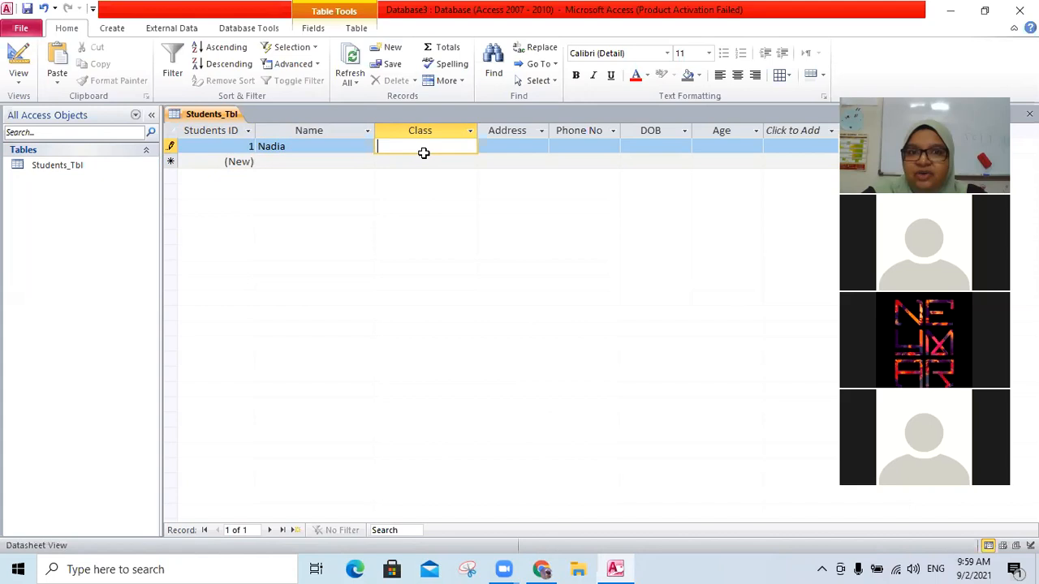
{"action": "type", "text": "8g"}
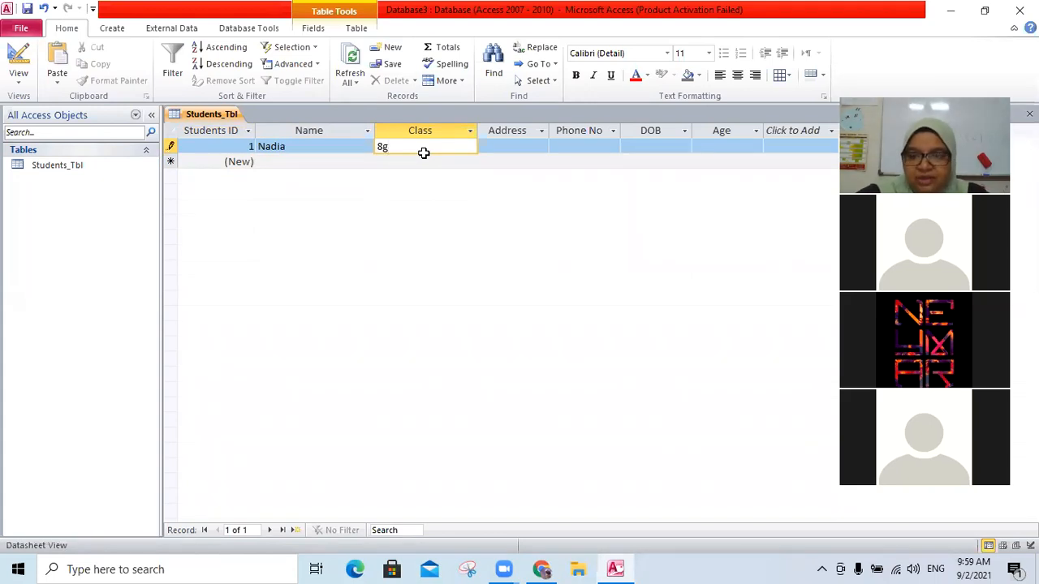
{"action": "key", "text": "BackSpace"}
{"action": "type", "text": "G"}
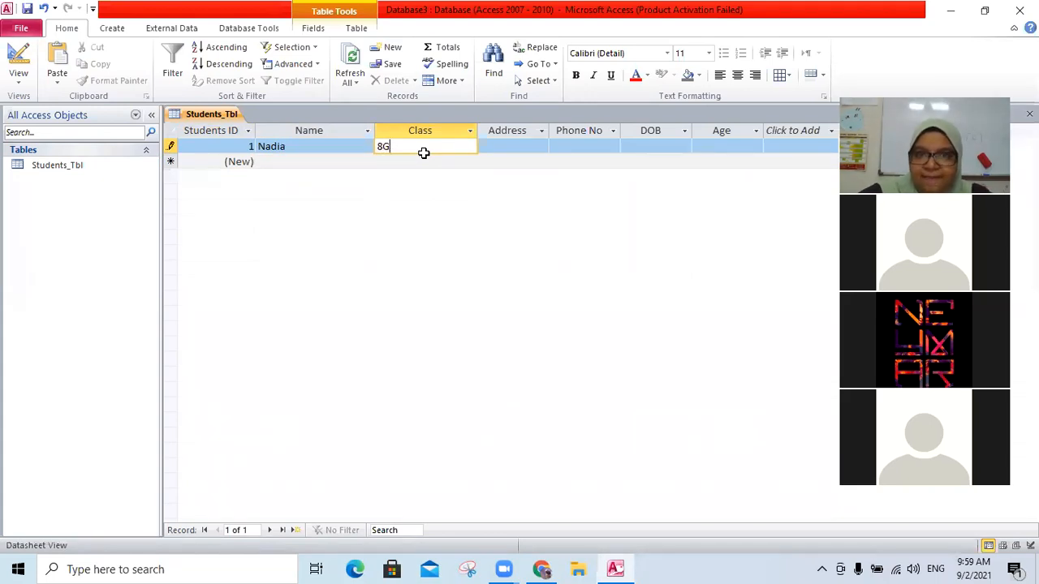
- Widen the Address column and enter the student's address and phone number
{"action": "left_click", "coordinate": [532, 146]}
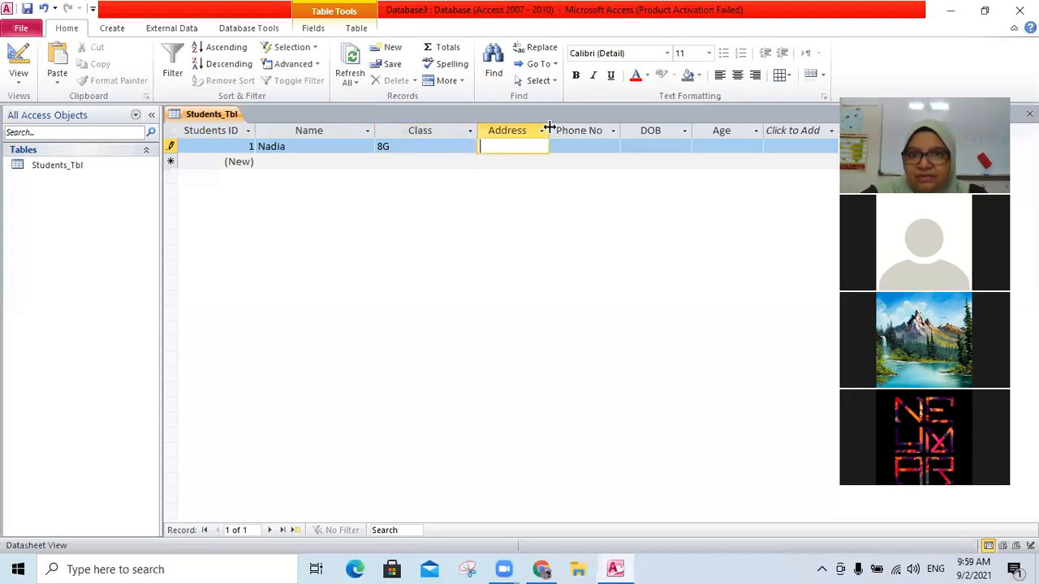
{"action": "left_click_drag", "start_coordinate": [599, 136], "coordinate": [598, 136]}
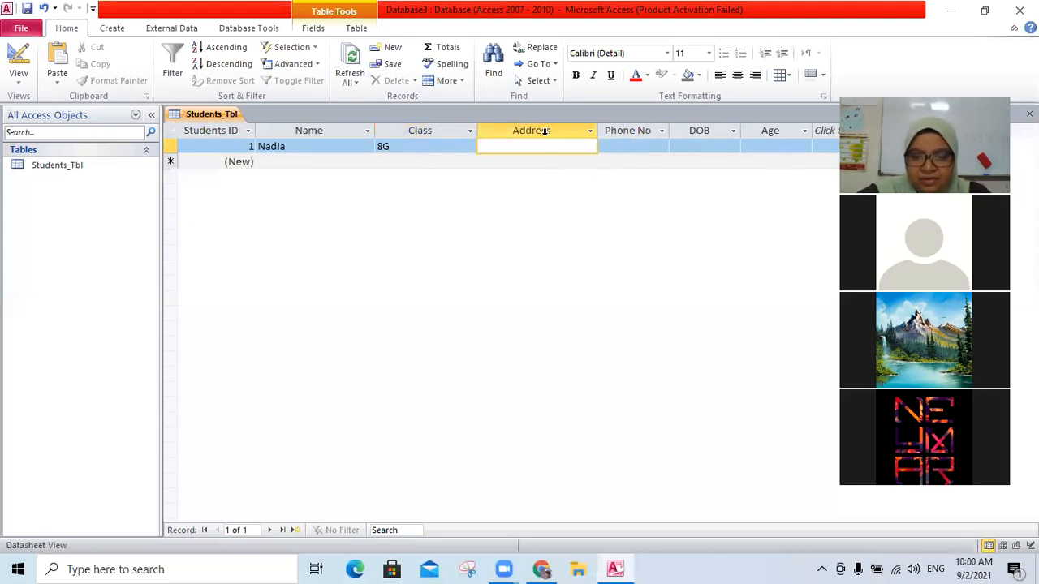
{"action": "type", "text": "Taman S"}
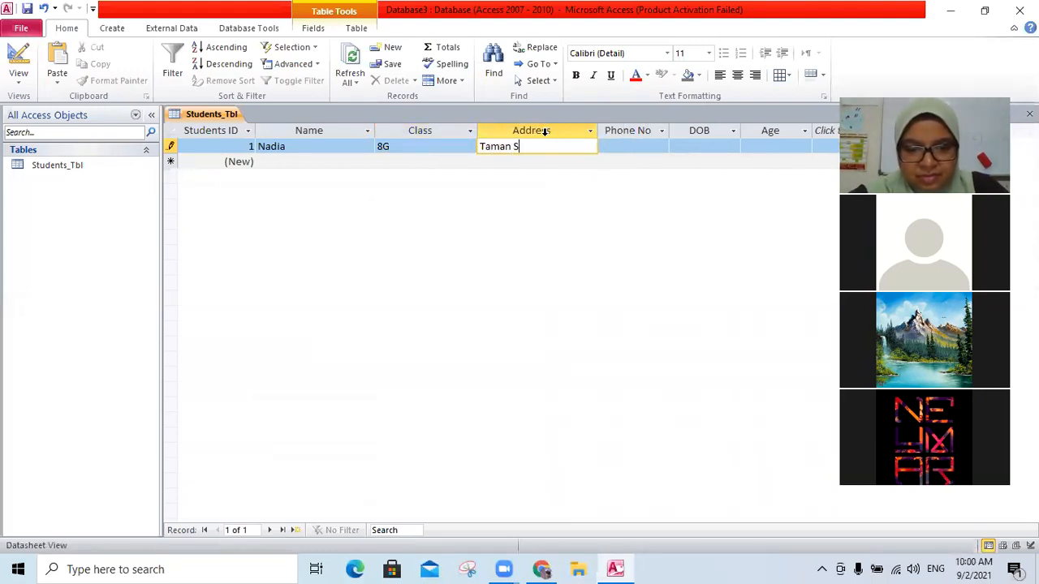
{"action": "type", "text": "etapak"}
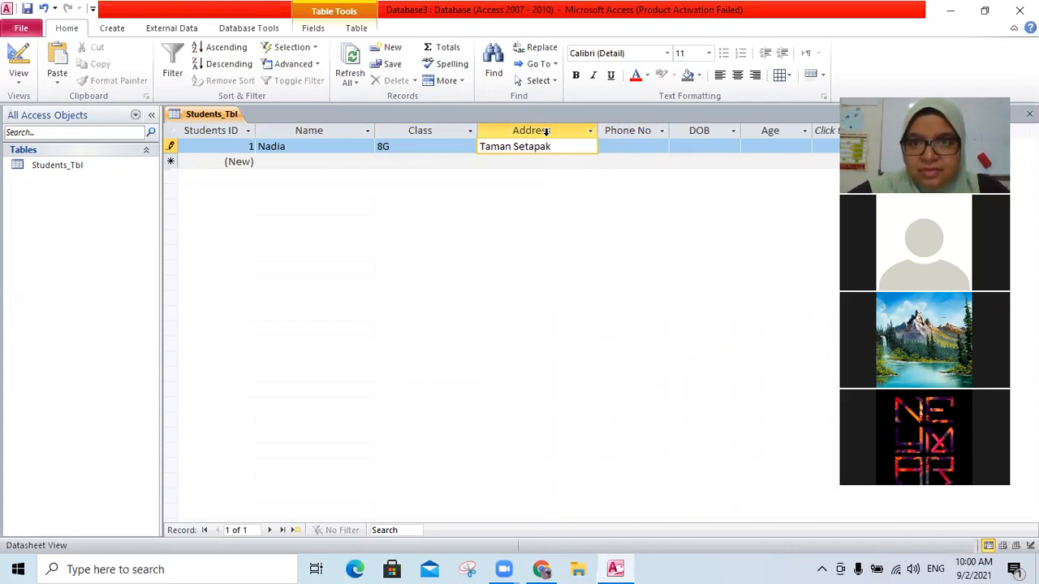
{"action": "left_click", "coordinate": [637, 148]}
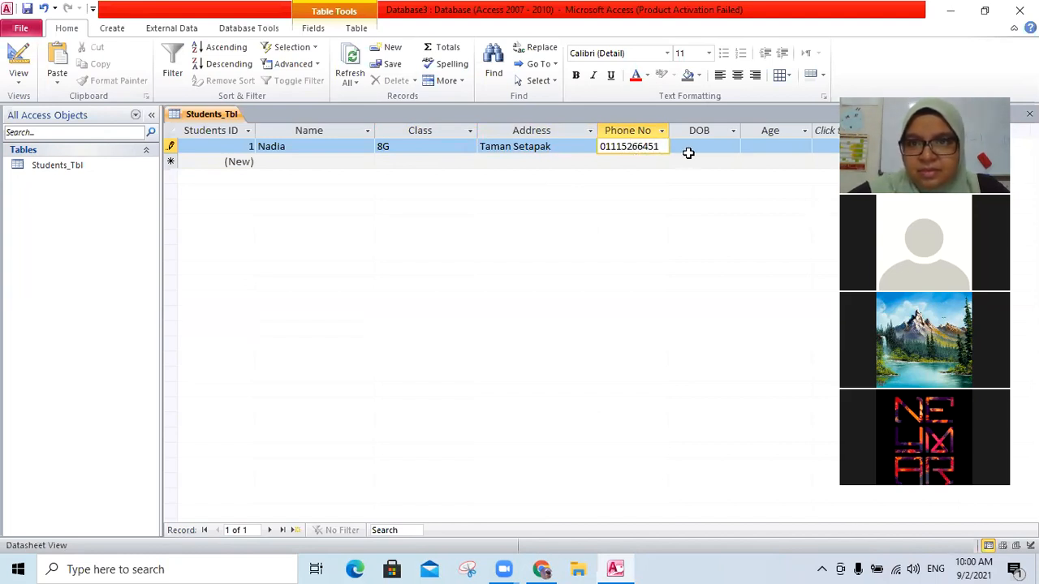
- Pick the student's date of birth from the date picker, correct its year, and move to the Age cell
{"action": "left_click", "coordinate": [701, 148]}
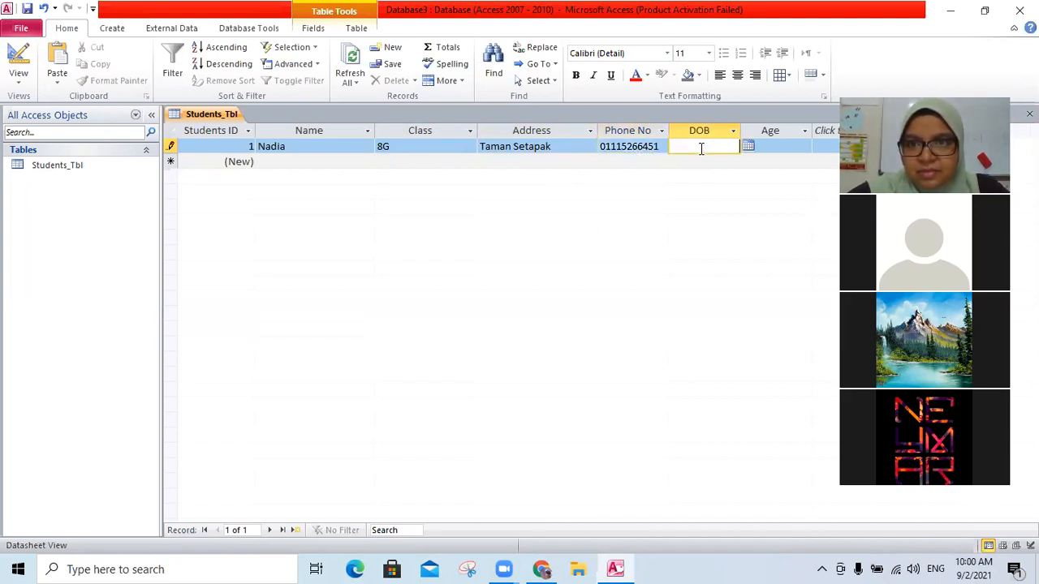
{"action": "left_click", "coordinate": [748, 146]}
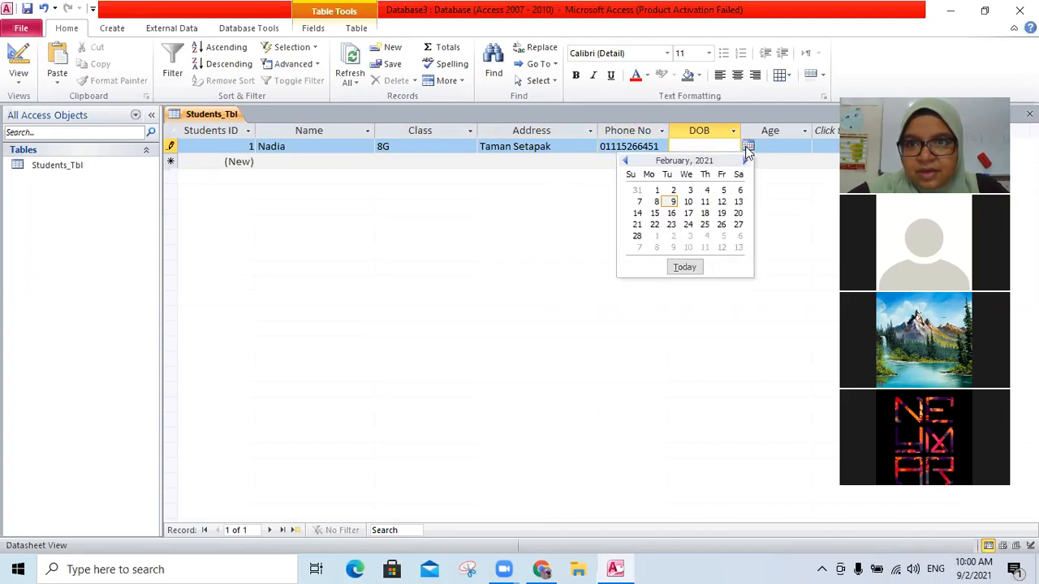
{"action": "left_click", "coordinate": [688, 224]}
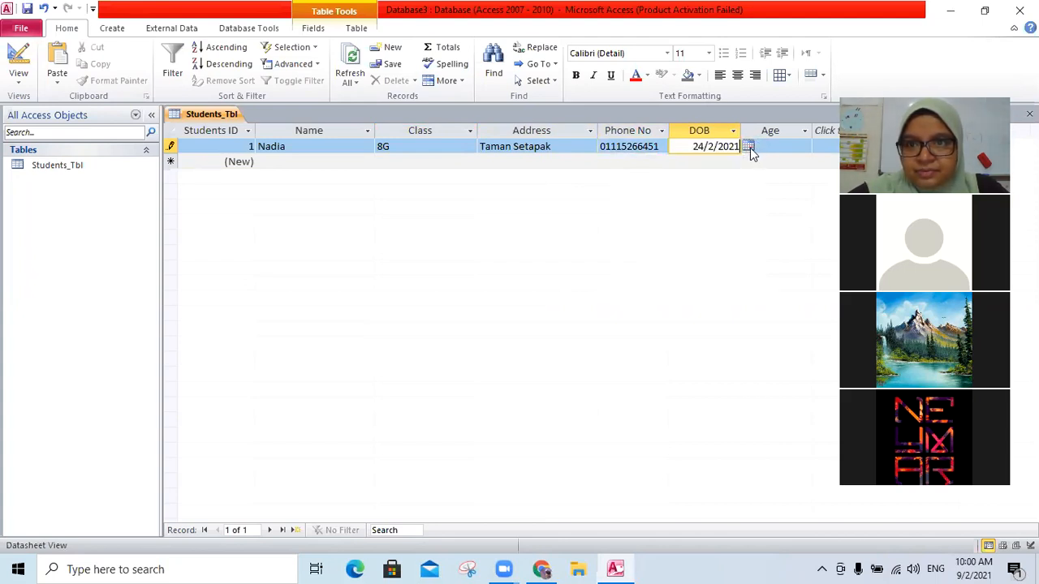
{"action": "key", "text": "BackSpace"}
{"action": "key", "text": "BackSpace"}
{"action": "key", "text": "BackSpace"}
{"action": "key", "text": "BackSpace"}
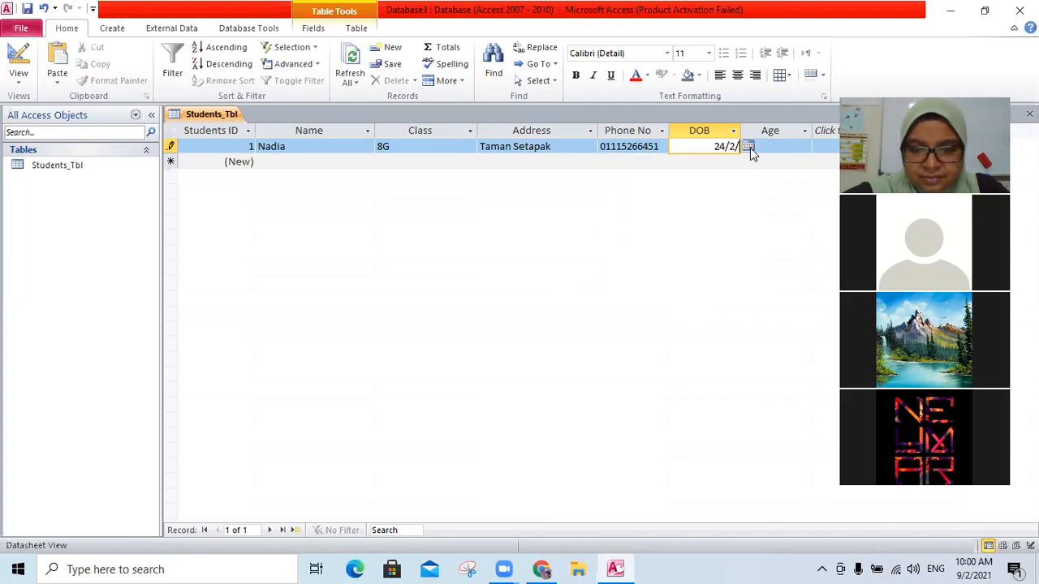
{"action": "type", "text": "1980"}
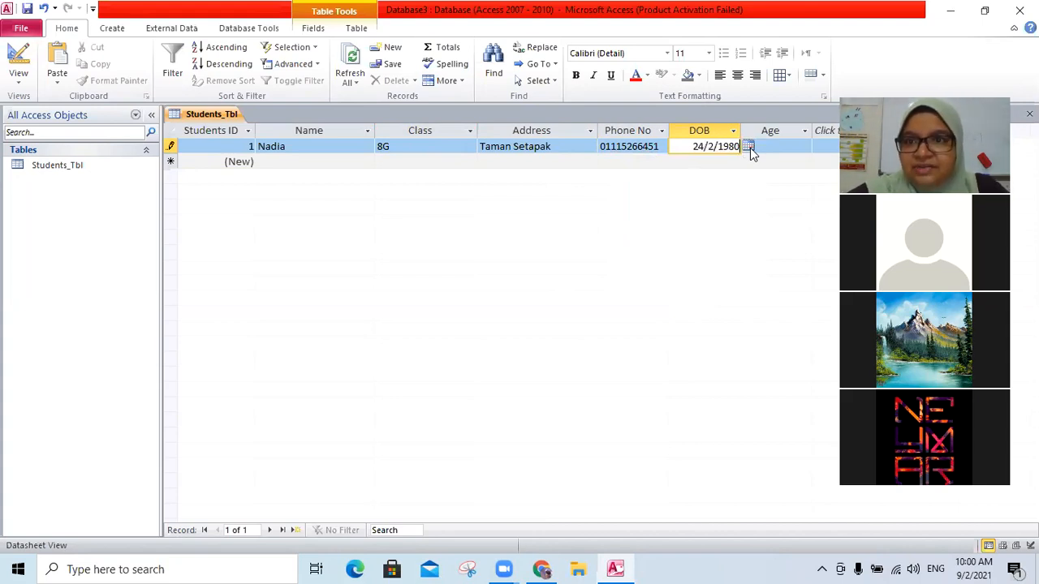
{"action": "left_click", "coordinate": [799, 151]}
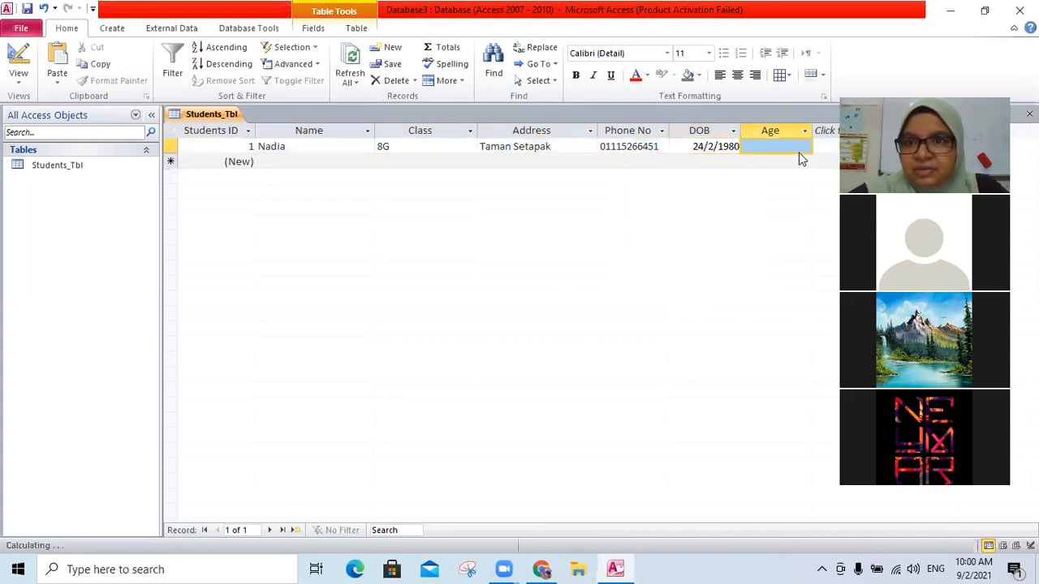
{"action": "left_click", "coordinate": [805, 146]}
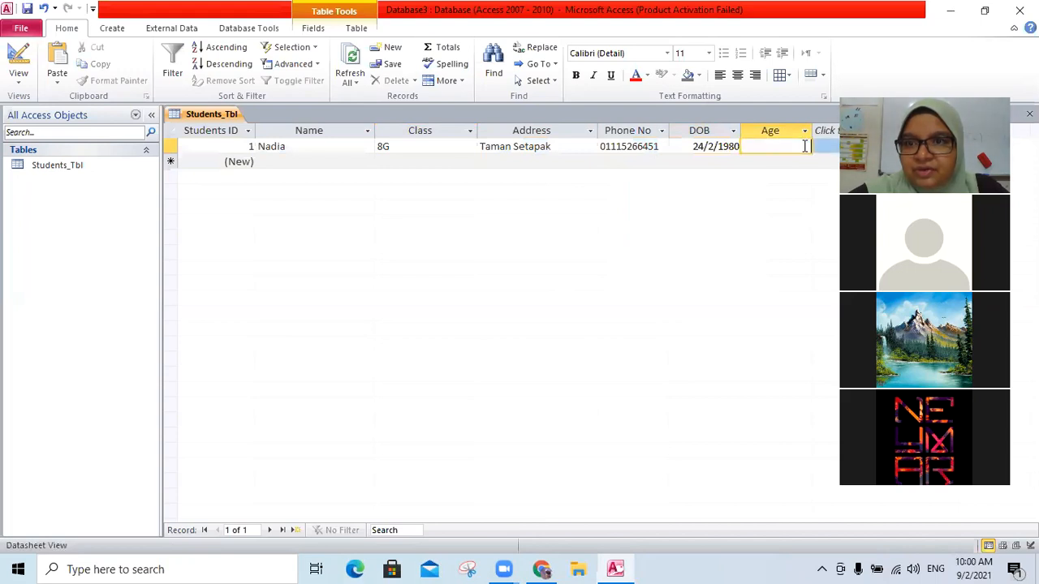